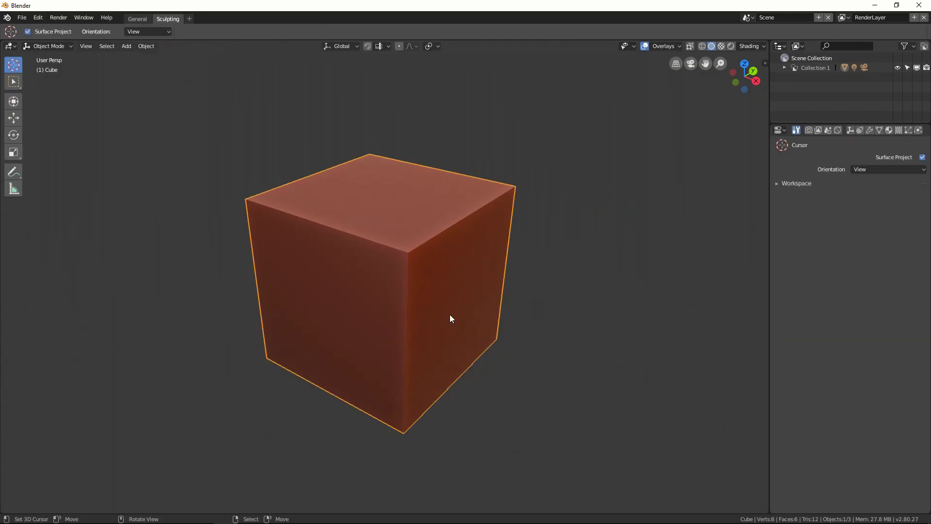
Step: Add a Subdivision Surface modifier to the cube
left_click(870, 129)
left_click(844, 163)
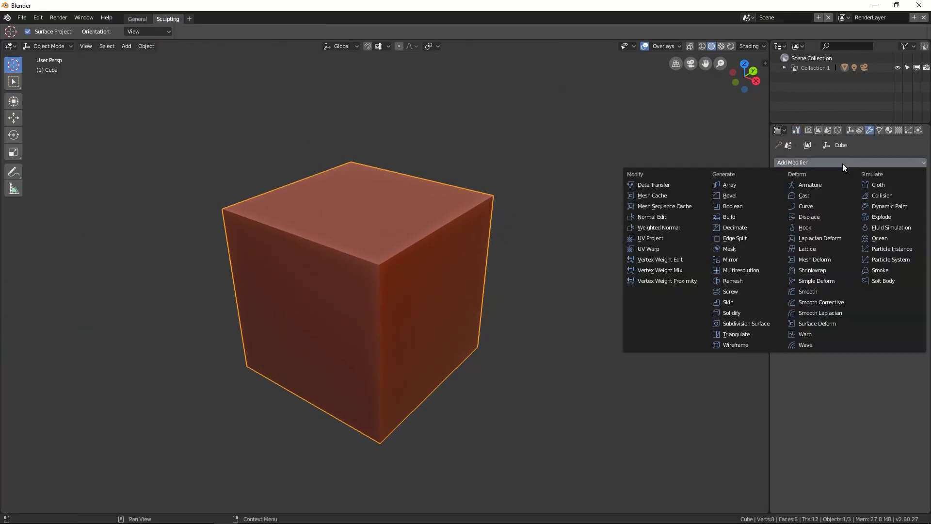
left_click(748, 323)
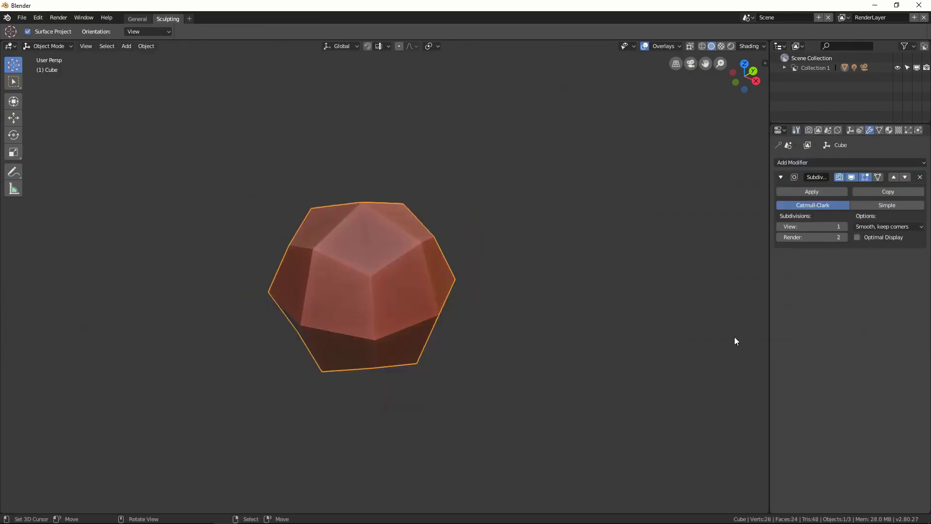
Step: Raise the Subdivision Surface modifier's viewport subdivisions to 5 and apply the modifier
left_click(845, 227)
left_click(845, 226)
left_click(845, 227)
left_click(845, 227)
mouse_move(519, 356)
middle_mouse_down()
mouse_move(510, 367)
mouse_move(513, 360)
middle_mouse_up()
left_click(816, 192)
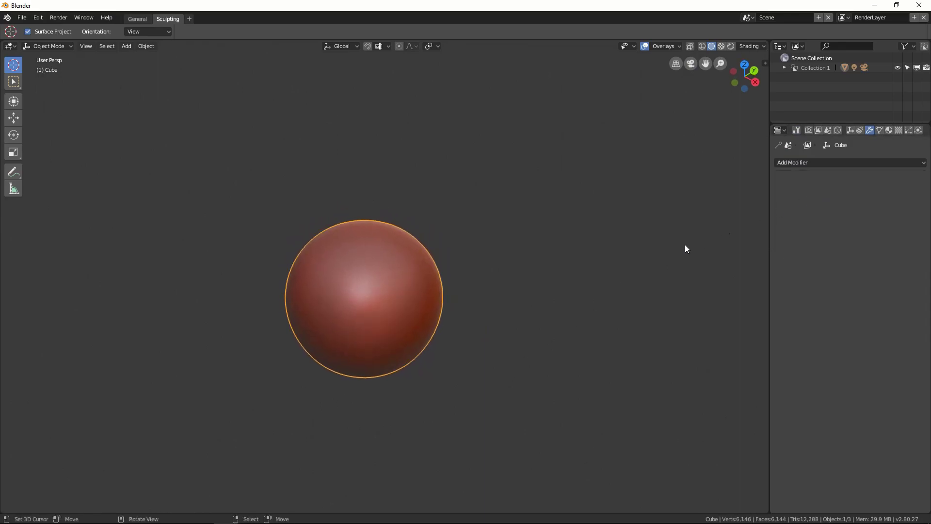
middle_click_drag(664, 250, 641, 263)
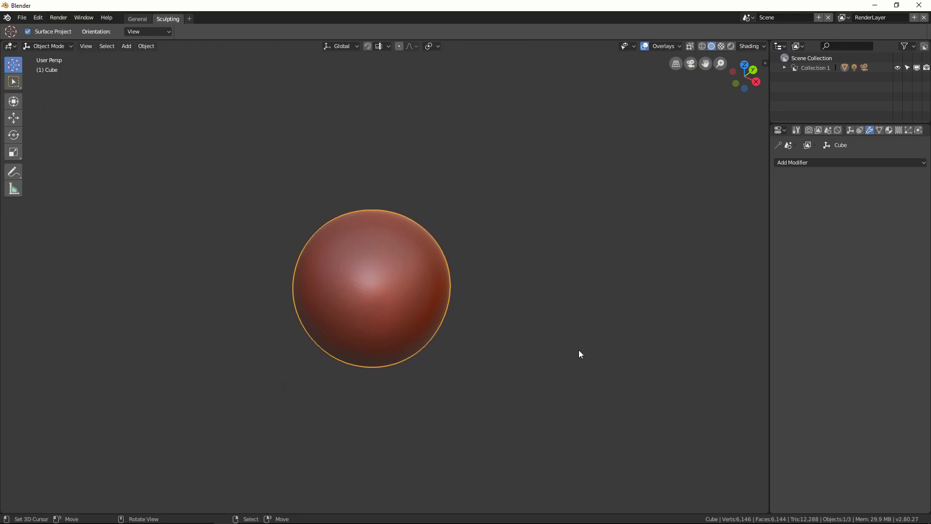
Step: Switch the rounded mesh to Sculpt Mode, select the Grab brush and show its brush settings
key("ctrl+Tab")
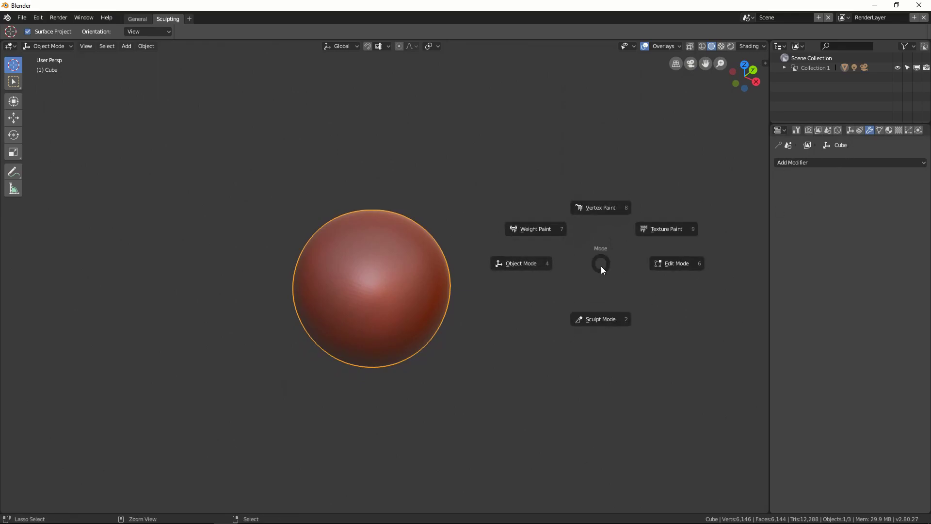
left_click(598, 317)
key("g")
left_click(796, 129)
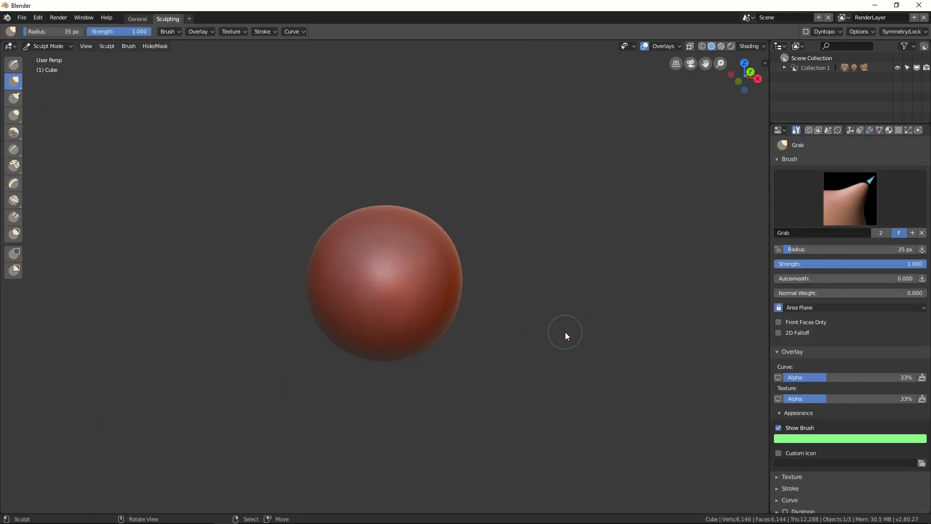
Step: Give the Grab brush a sharper falloff curve and set its strength to 0.590
scroll(825, 315, "down", 3)
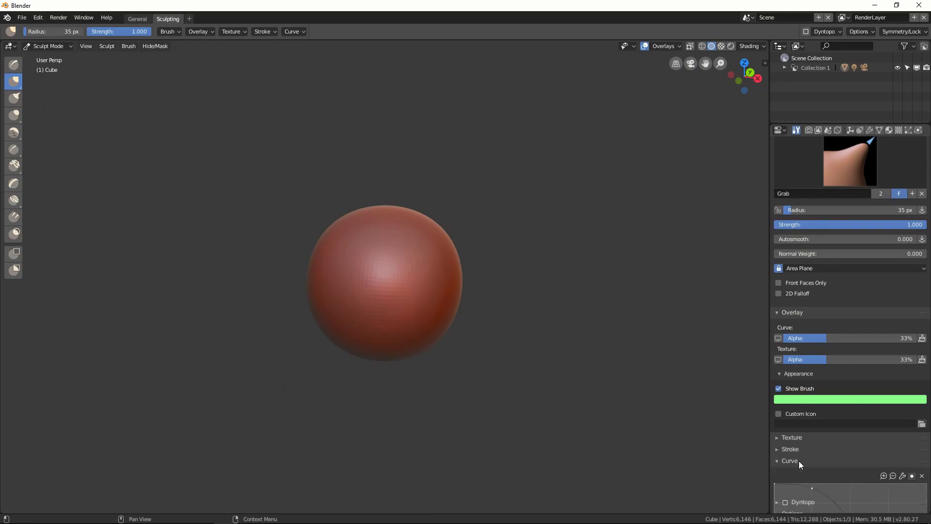
left_click(799, 460)
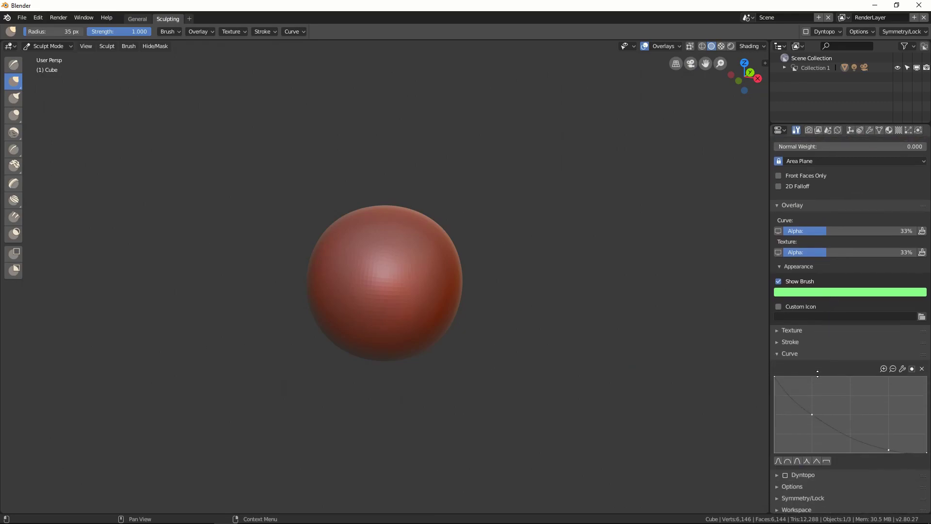
scroll(876, 245, "up", 10)
left_click_drag(875, 243, 805, 270)
middle_click_drag(551, 320, 525, 366, "shift")
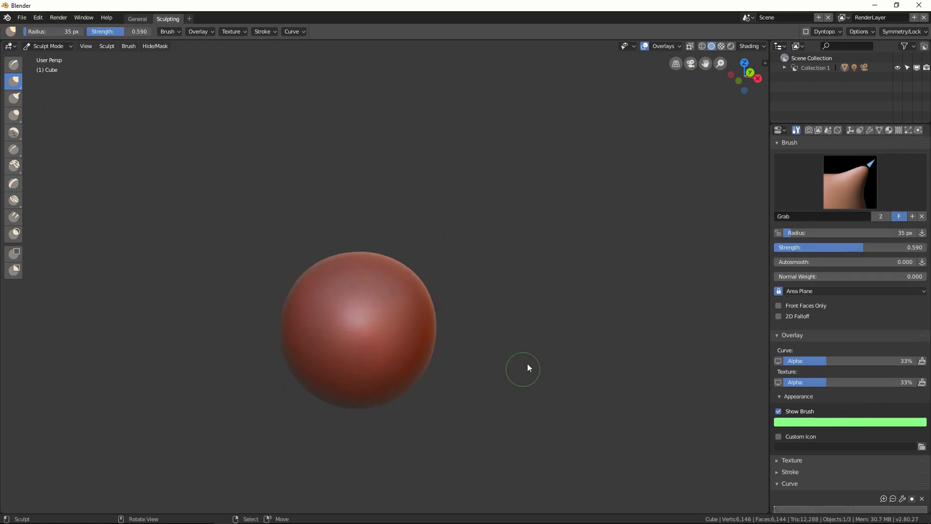
Step: Try pushing a dent into the top of the sphere with an enlarged Grab brush
key("f")
left_click(569, 339)
scroll(478, 315, "up", 1)
middle_click_drag(466, 314, 460, 316)
key("f")
left_click(486, 299)
left_click_drag(356, 253, 356, 301)
mouse_move(426, 291)
middle_mouse_down()
mouse_move(513, 333)
mouse_move(513, 357)
mouse_move(512, 300)
mouse_move(466, 338)
middle_mouse_up()
key("ctrl+z")
key("ctrl+z")
key("ctrl+z")
Step: Set the Grab brush radius to about 189 px and try pulling a hollow into the sphere's top
key("f")
left_click(472, 318)
left_click_drag(411, 305, 368, 329)
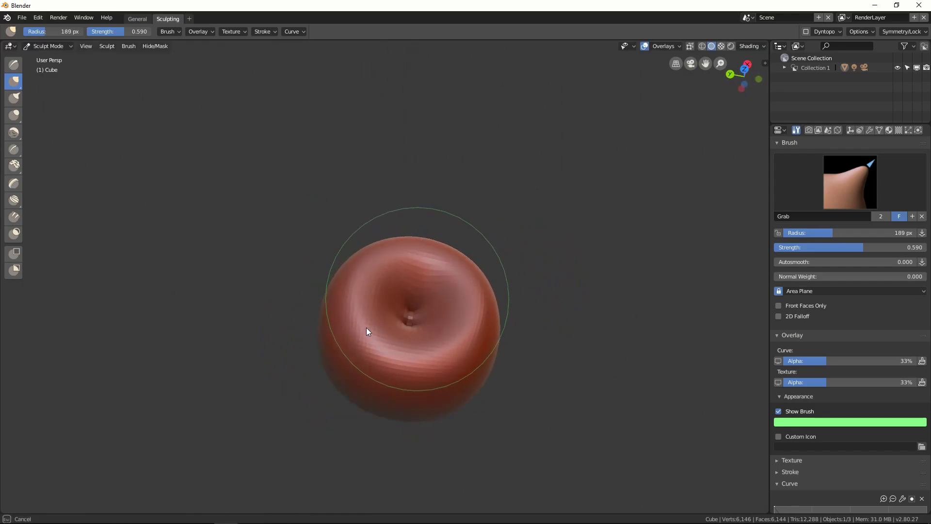
mouse_move(466, 322)
middle_mouse_down()
mouse_move(464, 276)
mouse_move(430, 306)
middle_mouse_up()
key("ctrl+z")
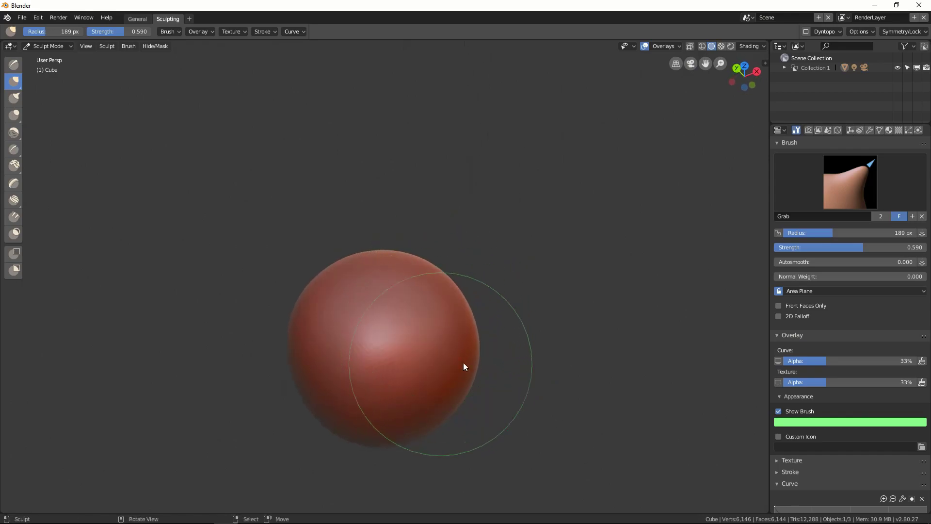
Step: Turn off X mirror symmetry for sculpting
scroll(812, 281, "down", 5)
left_click(790, 351)
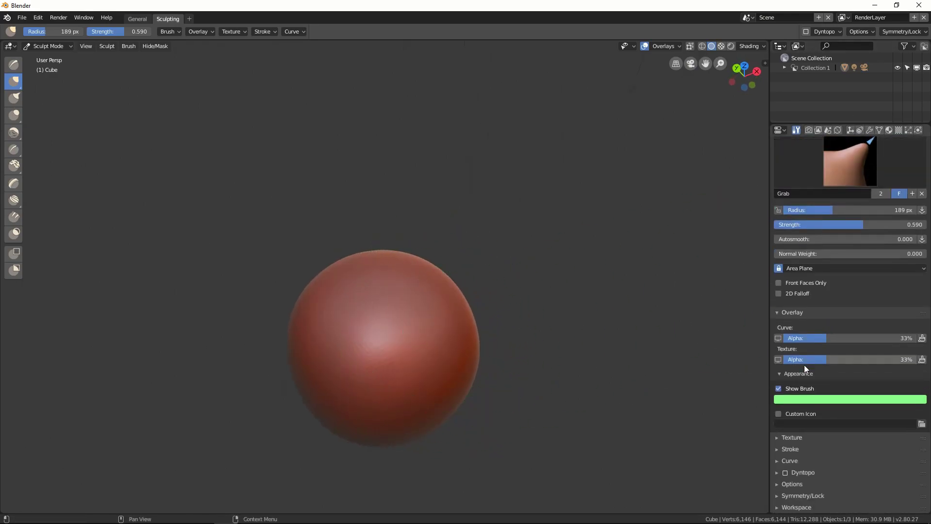
left_click(803, 496)
scroll(824, 466, "down", 4)
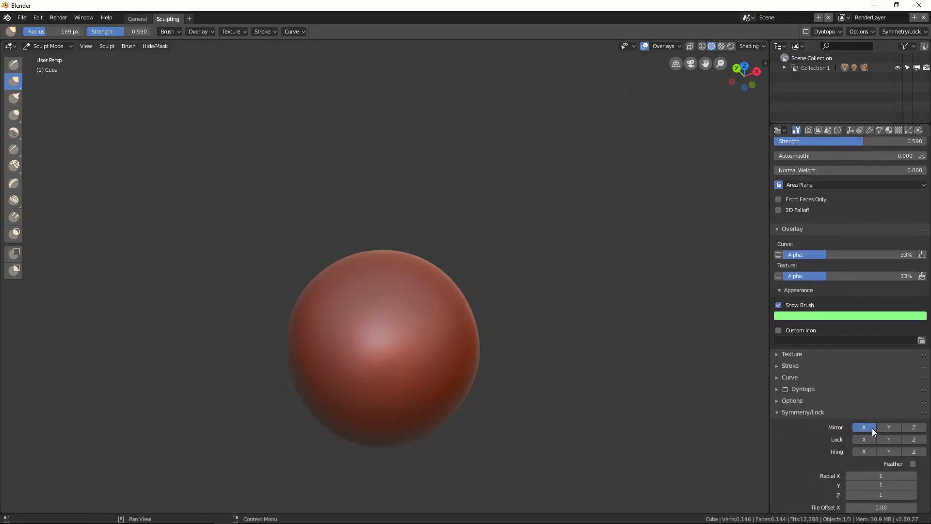
Step: Try dragging the sphere's upper surface downward with mirroring switched off
mouse_move(379, 310)
left_mouse_down()
mouse_move(377, 271)
mouse_move(393, 365)
left_mouse_up()
mouse_move(393, 365)
middle_mouse_down()
mouse_move(504, 283)
mouse_move(499, 260)
mouse_move(546, 270)
mouse_move(536, 275)
mouse_move(543, 286)
mouse_move(509, 300)
middle_mouse_up()
key("ctrl+z")
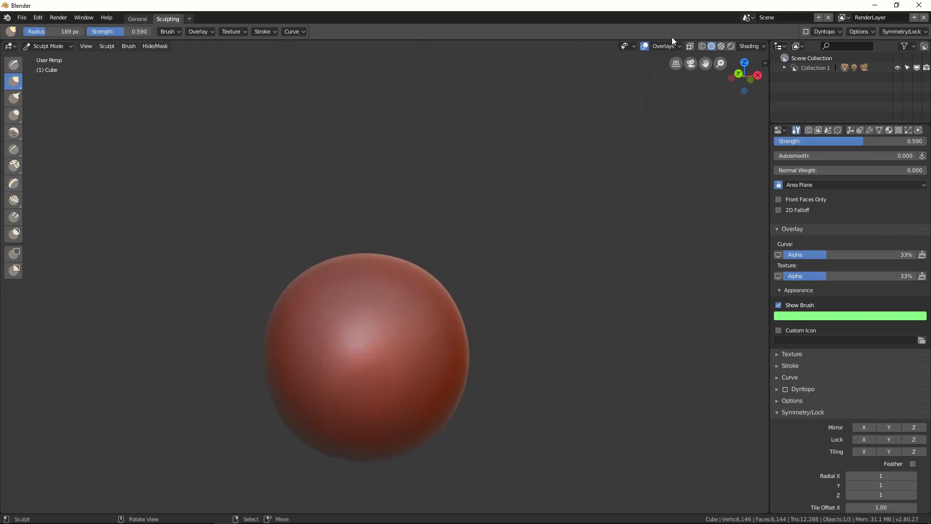
Step: Show the X, Y and Z axis lines in the viewport as centring guides
left_click(678, 47)
left_click(708, 104)
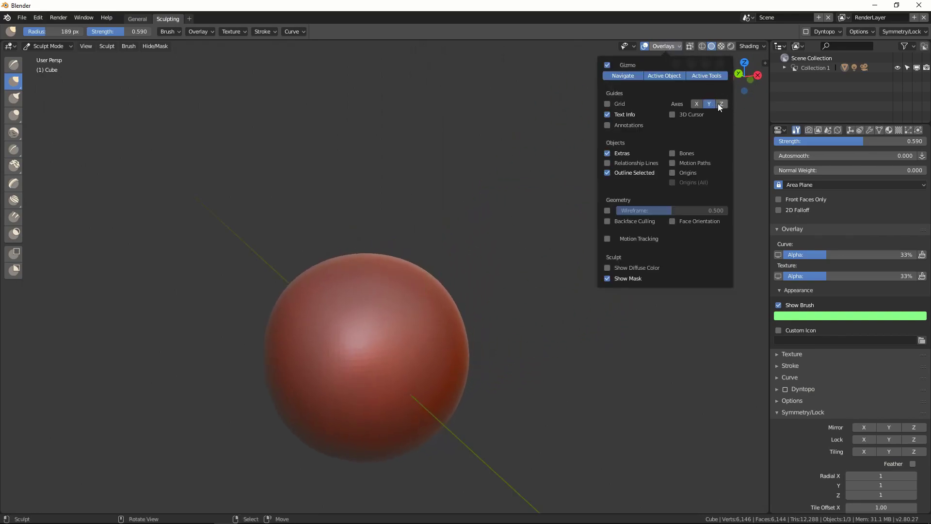
left_click(697, 103)
Step: Push hollows into the sphere's top and bottom along the Z axis with the Grab brush to form an apple
middle_click_drag(431, 252, 372, 275)
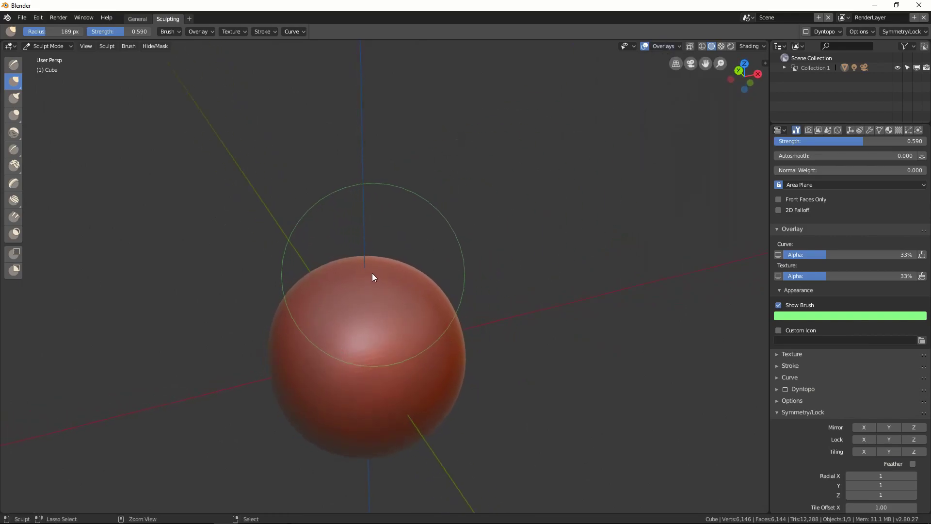
mouse_move(349, 325)
middle_mouse_down()
mouse_move(344, 360)
mouse_move(384, 289)
mouse_move(380, 404)
mouse_move(379, 392)
middle_mouse_up()
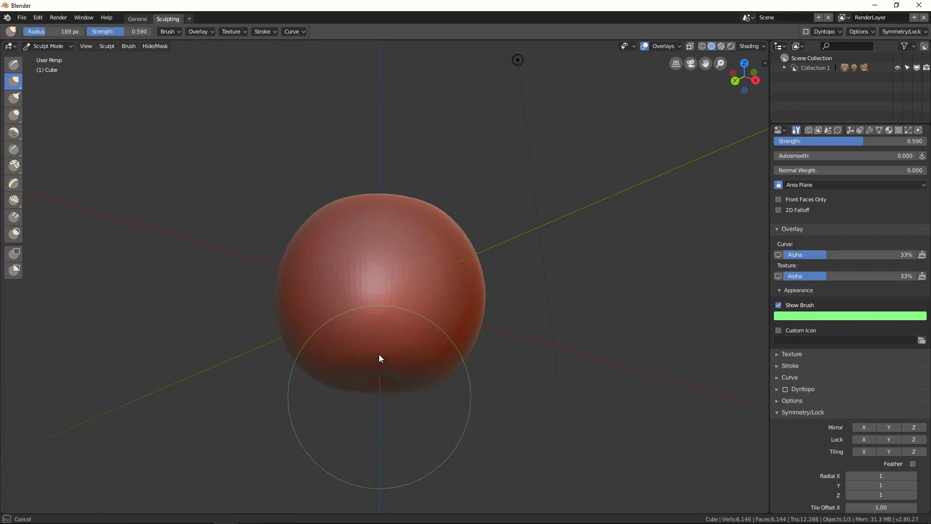
mouse_move(379, 324)
middle_mouse_down()
mouse_move(453, 358)
mouse_move(529, 328)
mouse_move(489, 442)
mouse_move(478, 370)
middle_mouse_up()
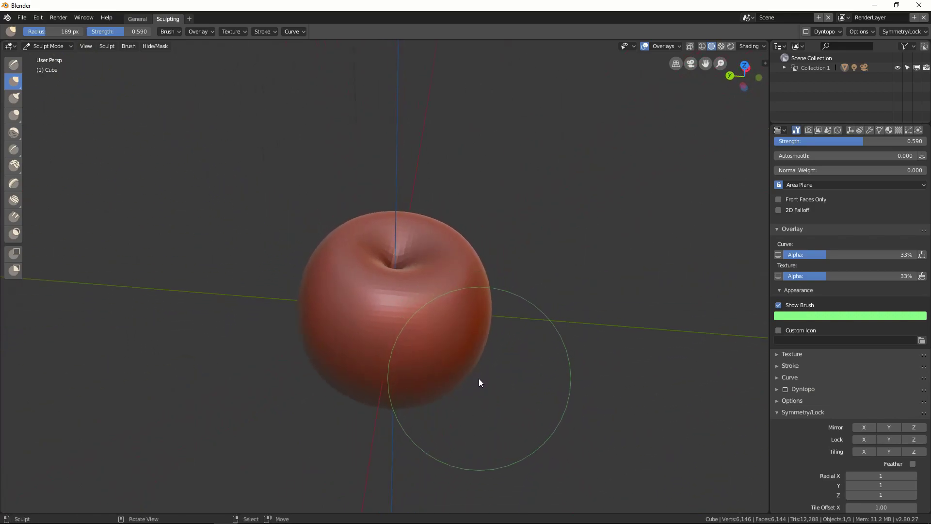
Step: Switch to the Clay brush and set its radius to 60 px and its strength to 0.926
key("c")
key("f")
left_click(420, 332)
key("f")
left_click(407, 325)
middle_click_drag(412, 321, 416, 326)
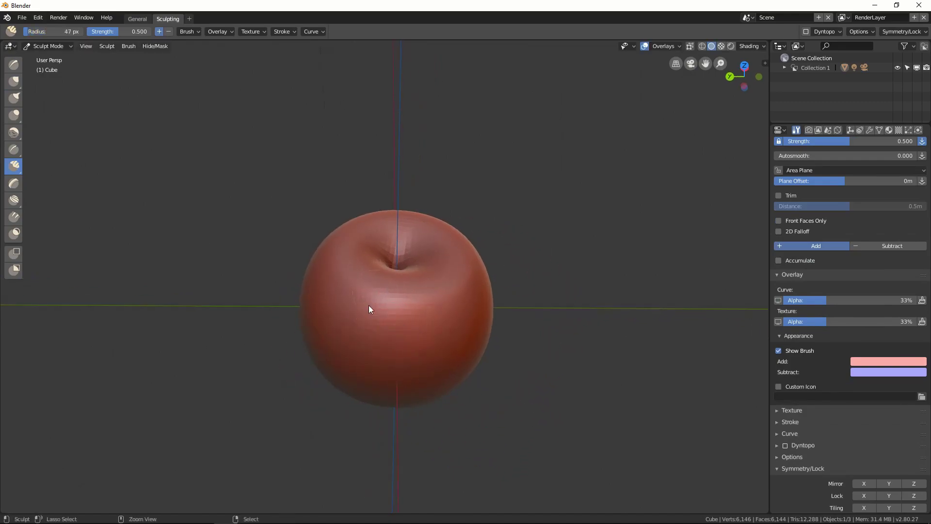
mouse_move(428, 291)
middle_mouse_down()
mouse_move(416, 349)
mouse_move(420, 328)
mouse_move(435, 332)
mouse_move(441, 294)
mouse_move(415, 309)
middle_mouse_up()
key("shift+f")
left_click(438, 275)
key("f")
left_click(421, 312)
Step: Build up uneven raised areas around the apple's stem hollow with the Clay brush
mouse_move(422, 312)
left_mouse_down()
mouse_move(441, 305)
mouse_move(464, 271)
left_mouse_up()
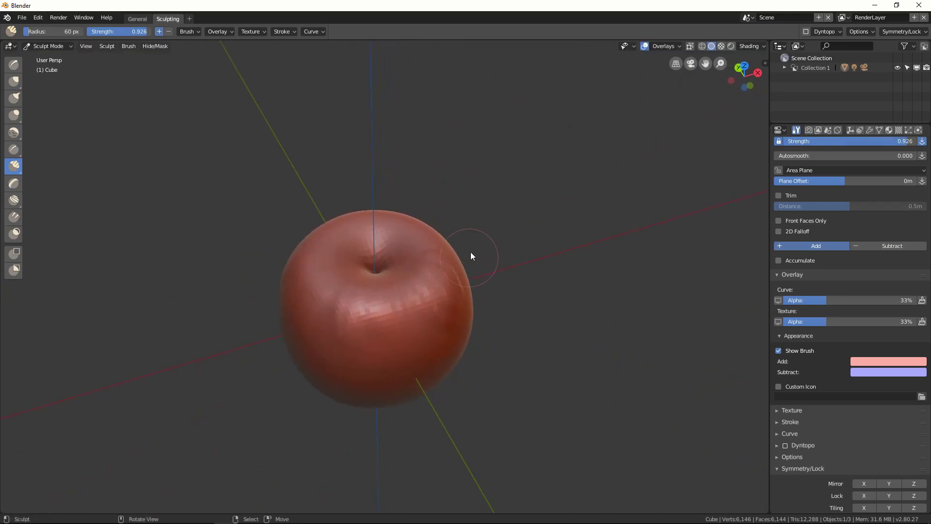
middle_click_drag(470, 255, 442, 284)
left_click_drag(440, 284, 417, 285)
mouse_move(444, 272)
middle_mouse_down()
mouse_move(385, 267)
mouse_move(434, 310)
middle_mouse_up()
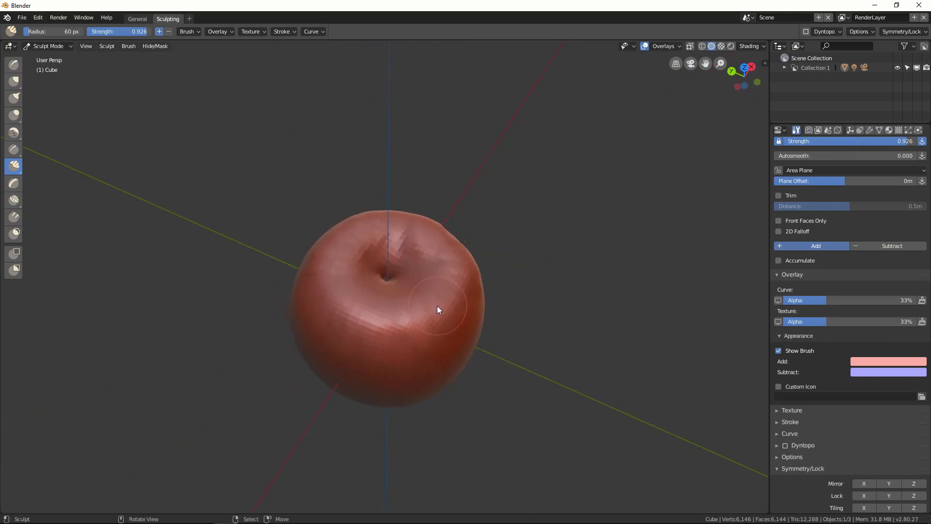
Step: Carve a groove outward from the stem hollow with the Crease brush subtracting at strength 0.250
key("shift+c")
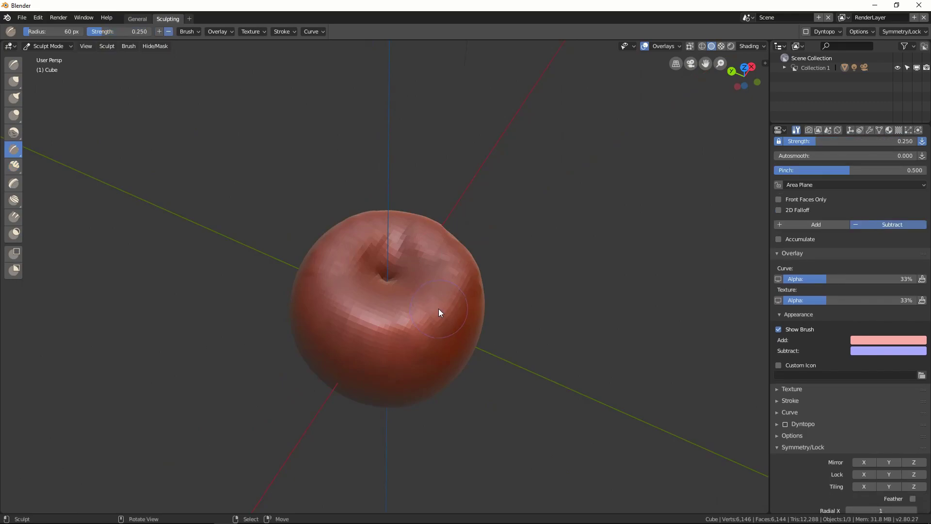
mouse_move(438, 308)
middle_mouse_down()
mouse_move(423, 349)
mouse_move(418, 330)
mouse_move(427, 333)
mouse_move(420, 387)
mouse_move(405, 321)
middle_mouse_up()
key("f")
left_click(420, 341)
left_click_drag(391, 278, 345, 311)
mouse_move(346, 310)
middle_mouse_down()
mouse_move(392, 350)
mouse_move(414, 315)
middle_mouse_up()
Step: Carve more creases radiating from the stem hollow over the apple's shoulders, adjusting the brush radius to about 56 px
key("f")
left_click(418, 314)
left_click_drag(400, 313, 404, 292)
middle_click_drag(404, 293, 390, 261)
middle_click_drag(336, 321, 348, 199)
middle_click_drag(357, 237, 438, 294)
key("f")
left_click(426, 253)
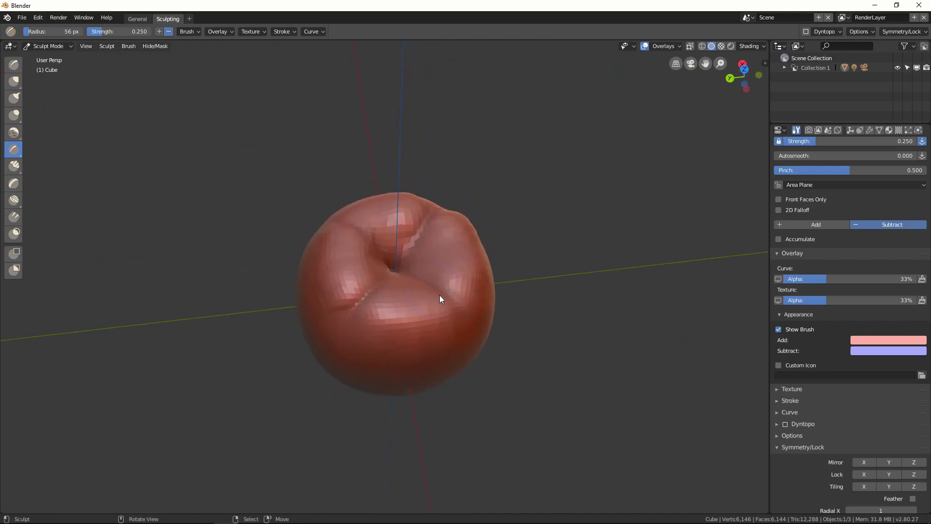
middle_click_drag(478, 354, 444, 273)
middle_click_drag(461, 316, 469, 294)
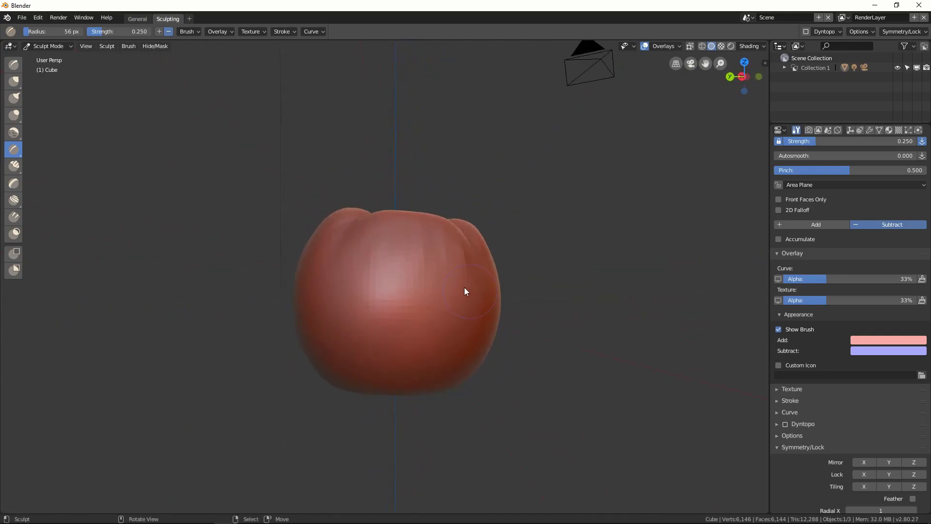
Step: Reshape the apple's top lobes and overall body with a large Grab brush of about 180 to 209 px
middle_click_drag(520, 240, 499, 290)
key("g")
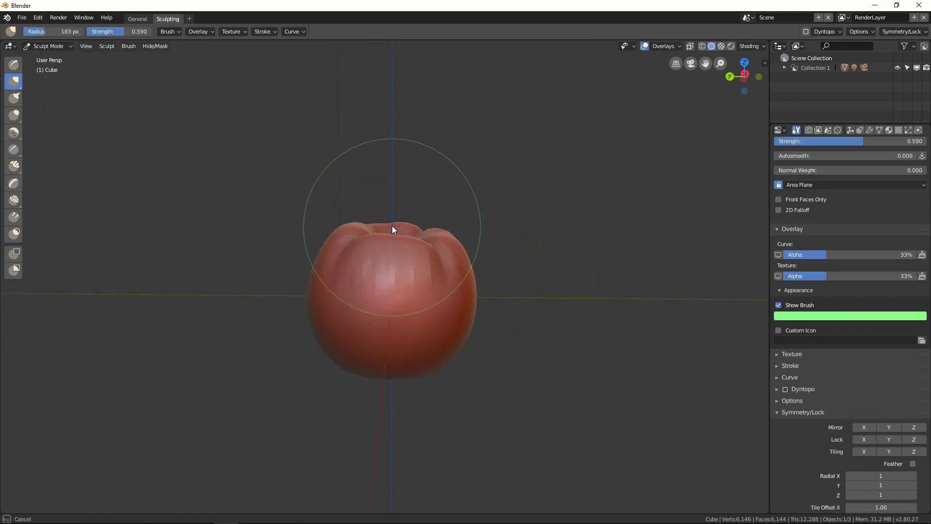
mouse_move(390, 217)
middle_mouse_down()
mouse_move(446, 231)
mouse_move(483, 310)
middle_mouse_up()
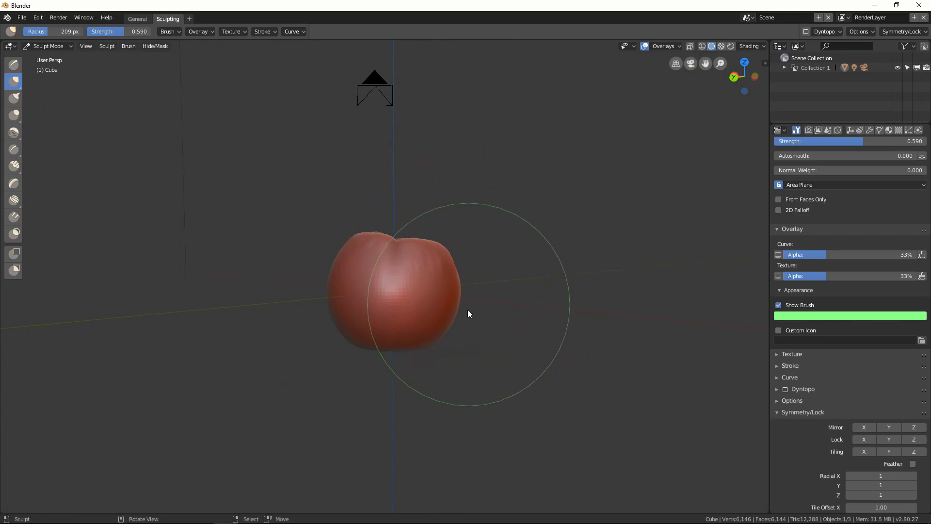
mouse_move(439, 334)
middle_mouse_down()
mouse_move(397, 328)
mouse_move(428, 332)
middle_mouse_up()
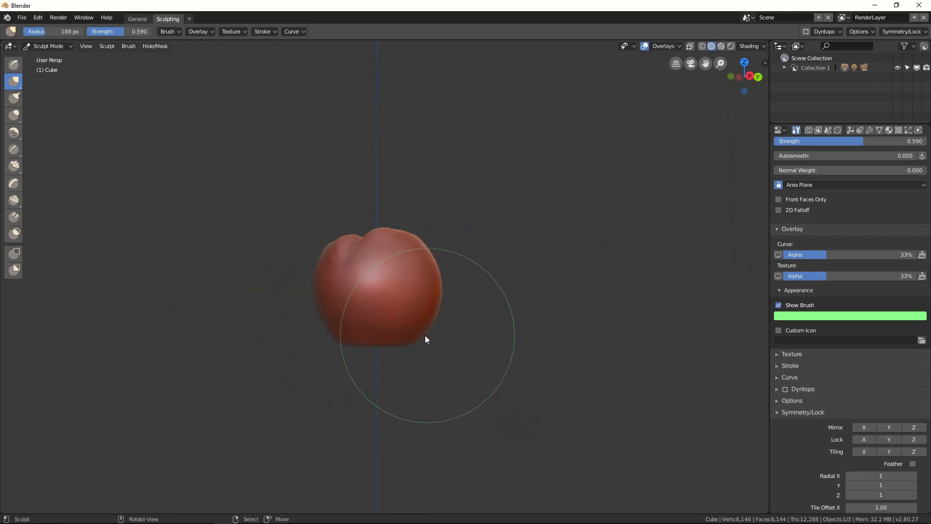
Step: Taper the apple's lower body with the Grab brush at a radius of about 236 px
key("f")
left_click(428, 324)
mouse_move(423, 331)
middle_mouse_down()
mouse_move(452, 330)
mouse_move(443, 312)
mouse_move(503, 323)
mouse_move(447, 343)
mouse_move(481, 359)
mouse_move(473, 347)
middle_mouse_up()
key("f")
left_click(467, 335)
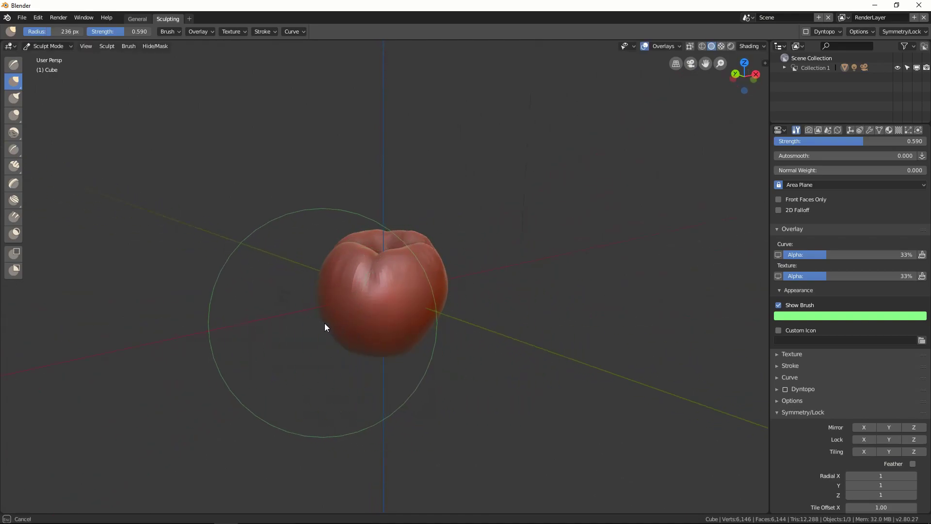
mouse_move(339, 340)
middle_mouse_down()
mouse_move(460, 279)
mouse_move(438, 312)
mouse_move(499, 306)
mouse_move(396, 243)
mouse_move(461, 259)
middle_mouse_up()
Step: Refine the apple's upper lobes and sides with the Grab brush, starting at a radius of about 124 px
key("f")
left_click(401, 280)
scroll(410, 281, "up", 2)
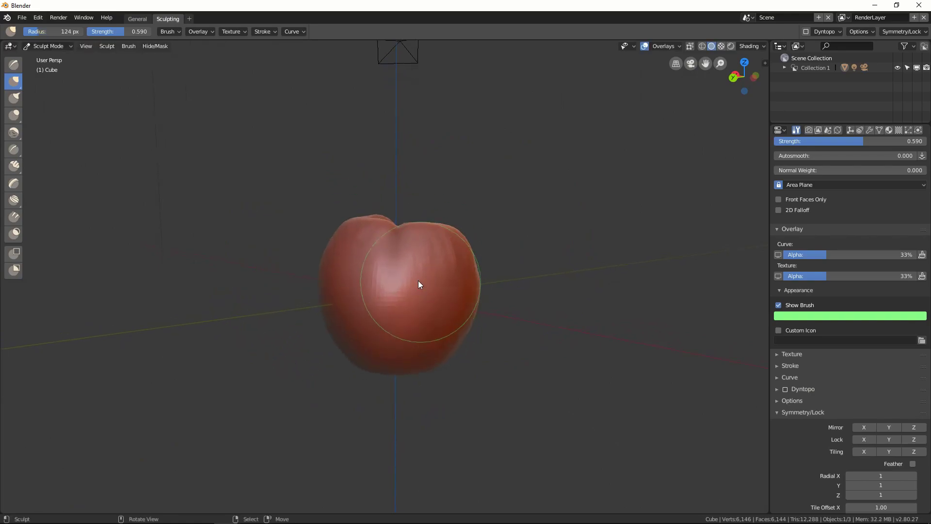
middle_click_drag(411, 249, 431, 246)
left_click_drag(422, 249, 440, 288)
middle_click_drag(389, 281, 429, 257)
left_click_drag(427, 250, 421, 254)
mouse_move(386, 359)
middle_mouse_down()
mouse_move(386, 296)
mouse_move(422, 305)
mouse_move(409, 272)
mouse_move(412, 234)
mouse_move(397, 310)
middle_mouse_up()
key("f")
left_click(435, 269)
mouse_move(436, 270)
middle_mouse_down()
mouse_move(452, 257)
mouse_move(474, 266)
mouse_move(420, 284)
mouse_move(418, 303)
mouse_move(400, 253)
mouse_move(418, 273)
mouse_move(385, 274)
mouse_move(410, 319)
mouse_move(426, 255)
mouse_move(376, 309)
mouse_move(431, 270)
middle_mouse_up()
Step: Add volume around the apple's underside with the Draw brush at a radius of 82 px and strength 0.500
key("f")
left_click(437, 260)
key("x")
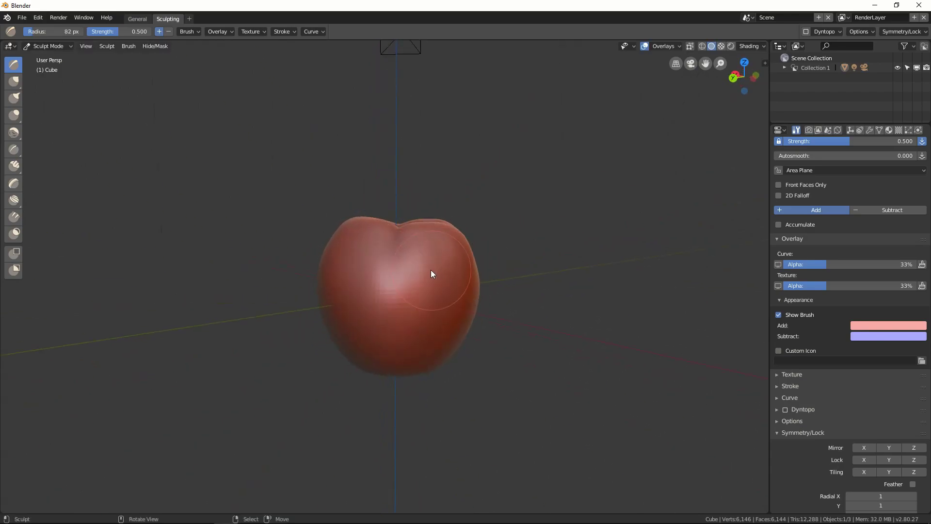
mouse_move(363, 260)
middle_mouse_down()
mouse_move(444, 281)
mouse_move(406, 291)
mouse_move(367, 260)
middle_mouse_up()
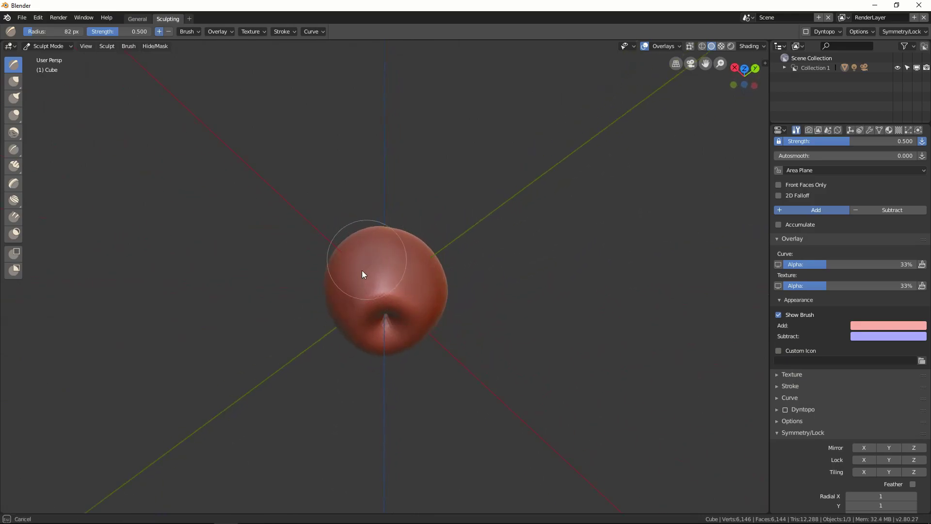
mouse_move(349, 312)
middle_mouse_down()
mouse_move(408, 283)
mouse_move(420, 339)
mouse_move(400, 339)
mouse_move(420, 334)
mouse_move(418, 305)
mouse_move(399, 325)
mouse_move(389, 315)
mouse_move(413, 295)
middle_mouse_up()
Step: Carve a first groove at the rim of the bottom hollow with the Crease brush at a 48 px radius
key("bracketleft")
key("bracketleft")
key("bracketleft")
key("bracketright")
key("shift+c")
key("bracketleft")
key("bracketleft")
key("bracketleft")
left_click_drag(393, 255, 391, 241)
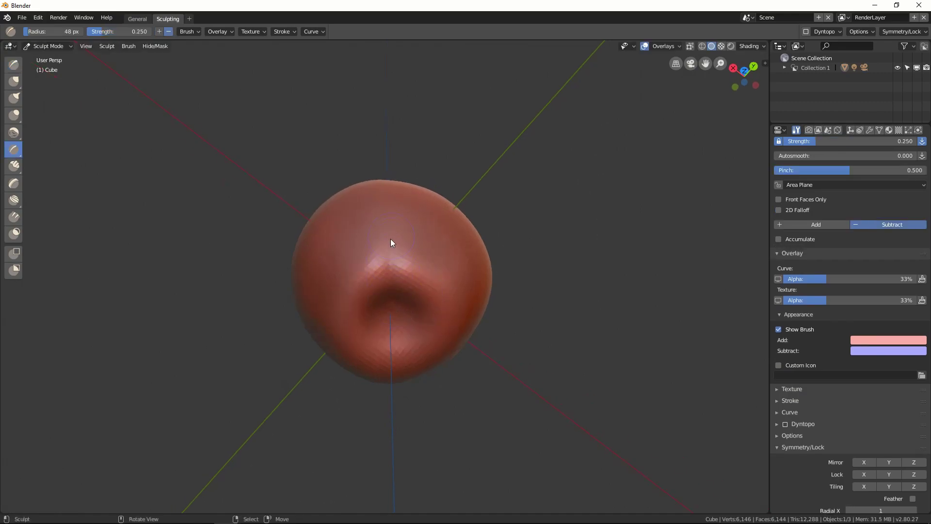
Step: Carve further creases around the rim of the bottom hollow to divide the base into lobes
middle_click_drag(390, 241, 437, 300)
left_click_drag(441, 286, 437, 301)
middle_click_drag(437, 301, 473, 245)
left_click_drag(387, 257, 339, 303)
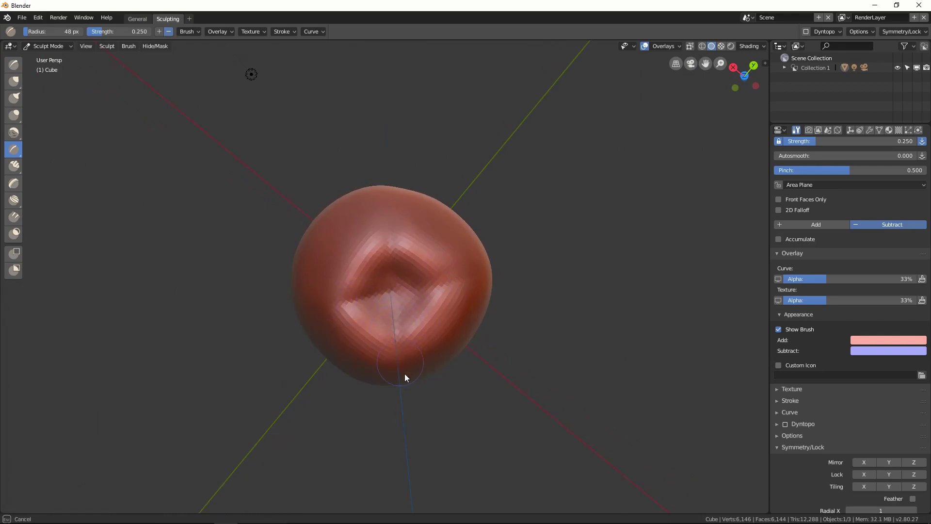
middle_click_drag(423, 344, 407, 360)
mouse_move(504, 264)
middle_mouse_down()
mouse_move(473, 292)
mouse_move(459, 252)
mouse_move(402, 313)
middle_mouse_up()
Step: Set the brush radius to about 104 px and switch to the Draw brush in Add mode
key("f")
left_click(479, 275)
mouse_move(410, 277)
middle_mouse_down()
mouse_move(409, 288)
mouse_move(446, 300)
mouse_move(413, 329)
mouse_move(426, 308)
mouse_move(388, 353)
middle_mouse_up()
key("x")
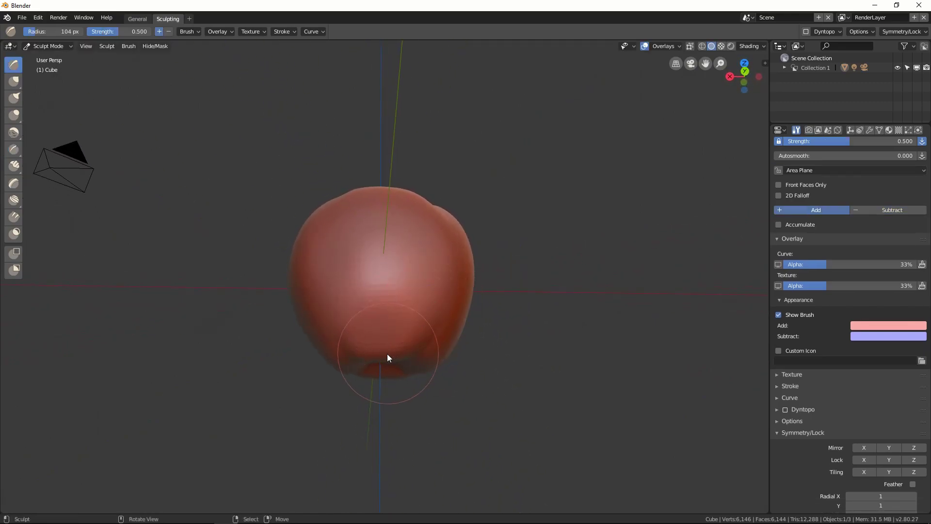
middle_click_drag(374, 312, 426, 275)
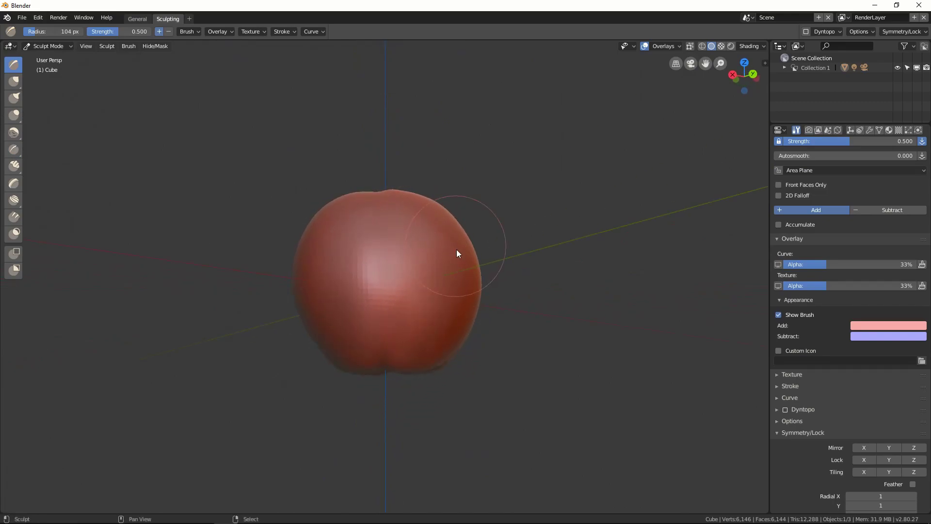
Step: Deepen the notch at the apple's base with a short subtractive stroke of the Draw brush
middle_click_drag(481, 289, 388, 336)
left_click_drag(388, 333, 390, 342, "ctrl")
scroll(411, 329, "down", 1)
middle_click_drag(411, 328, 415, 347)
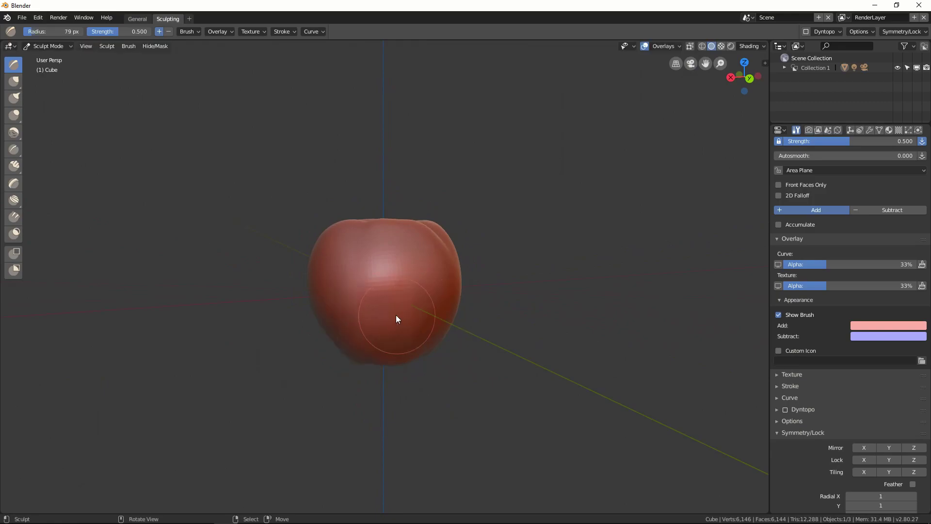
middle_click_drag(406, 280, 374, 260)
Step: Resize the brush and reshape the apple's surface with two short Grab strokes
key("f")
left_click(416, 261)
middle_click_drag(461, 303, 465, 252)
scroll(451, 250, "up", 2)
mouse_move(400, 247)
middle_mouse_down()
mouse_move(435, 247)
mouse_move(394, 238)
mouse_move(432, 194)
mouse_move(394, 217)
middle_mouse_up()
key("g")
left_click_drag(394, 217, 397, 229)
middle_click_drag(446, 232, 401, 226)
left_click_drag(400, 225, 402, 234)
Step: Switch back to the Draw brush and reduce its radius to 51 px
scroll(402, 234, "down", 2)
mouse_move(402, 235)
middle_mouse_down()
mouse_move(439, 228)
mouse_move(403, 246)
mouse_move(356, 240)
mouse_move(452, 313)
mouse_move(409, 286)
mouse_move(415, 296)
mouse_move(400, 324)
mouse_move(383, 333)
mouse_move(409, 318)
middle_mouse_up()
key("f")
left_click(363, 235)
scroll(364, 229, "down", 4)
key("f")
left_click(417, 313)
key("x")
scroll(409, 318, "up", 2)
key("f")
left_click(391, 345)
mouse_move(397, 354)
middle_mouse_down()
mouse_move(413, 289)
mouse_move(346, 295)
middle_mouse_up()
Step: Save the file as sculpt 2.blend in the sculpting folder
key("ctrl+s")
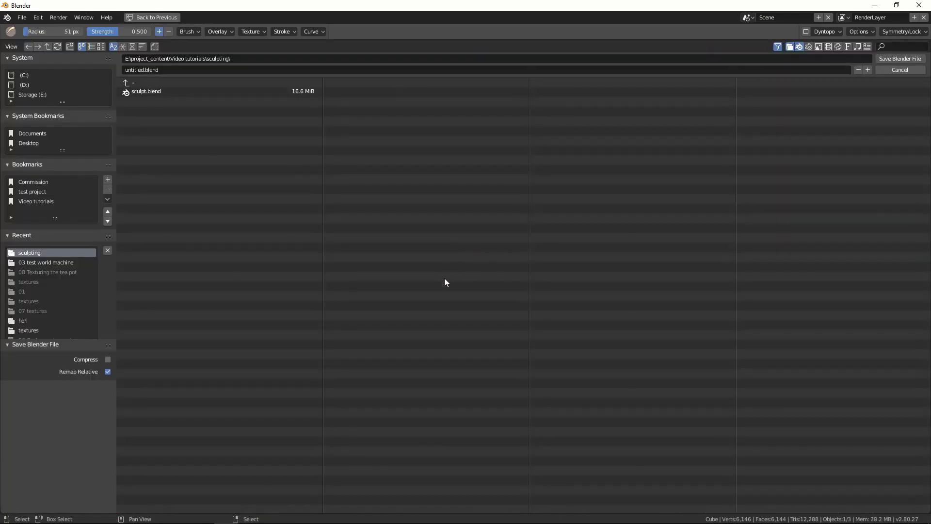
left_click(167, 70)
type("sculpt 2")
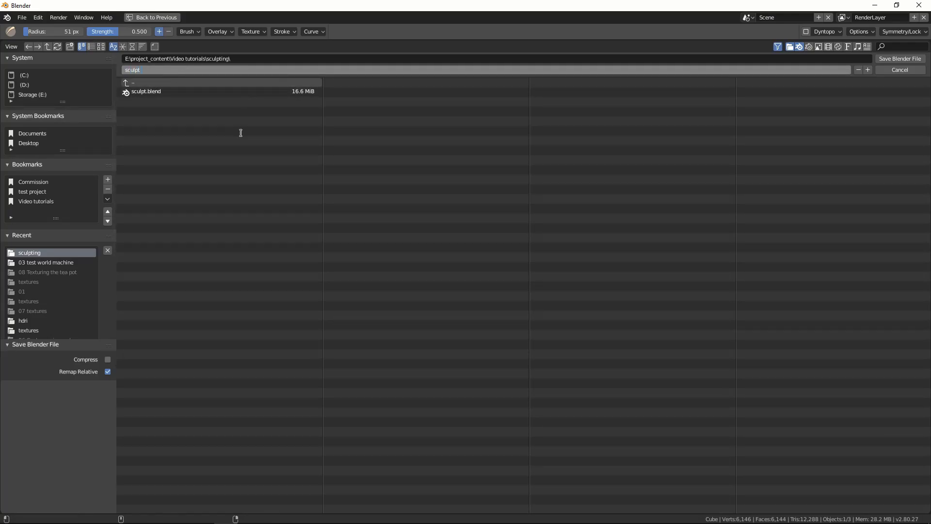
key("Return")
left_click(899, 60)
Step: Switch to Object Mode in the General workspace and place the 3D cursor in the apple's top hollow
mouse_move(488, 260)
middle_mouse_down()
mouse_move(502, 225)
mouse_move(575, 228)
mouse_move(391, 298)
middle_mouse_up()
scroll(575, 227, "down", 2)
key("ctrl+Tab")
left_click(138, 19)
mouse_move(315, 235)
middle_mouse_down()
mouse_move(451, 260)
mouse_move(428, 268)
middle_mouse_up()
mouse_move(341, 249)
middle_mouse_down()
mouse_move(363, 246)
mouse_move(347, 289)
mouse_move(356, 319)
middle_mouse_up()
middle_click_drag(336, 284, 387, 265)
Step: Add a cylinder with 8 vertices at the 3D cursor for the stem
key("shift+a")
mouse_move(385, 267)
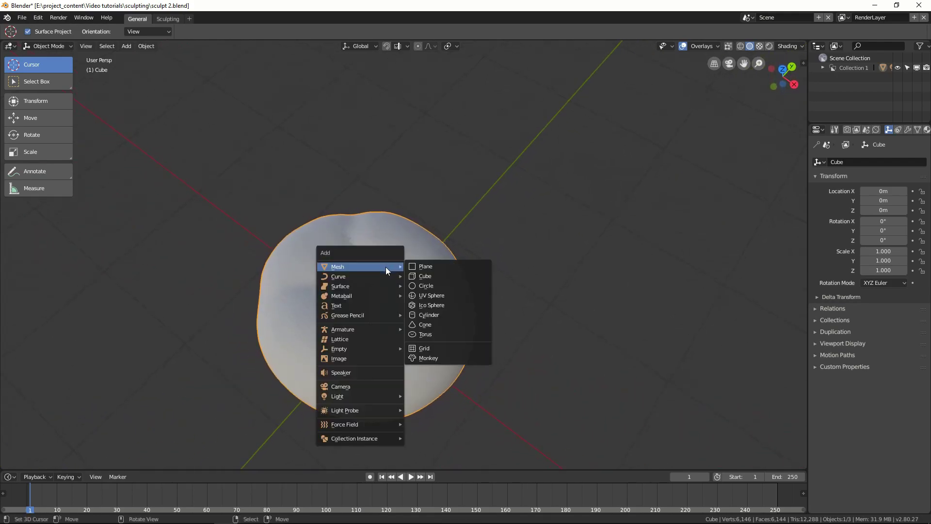
left_click(453, 314)
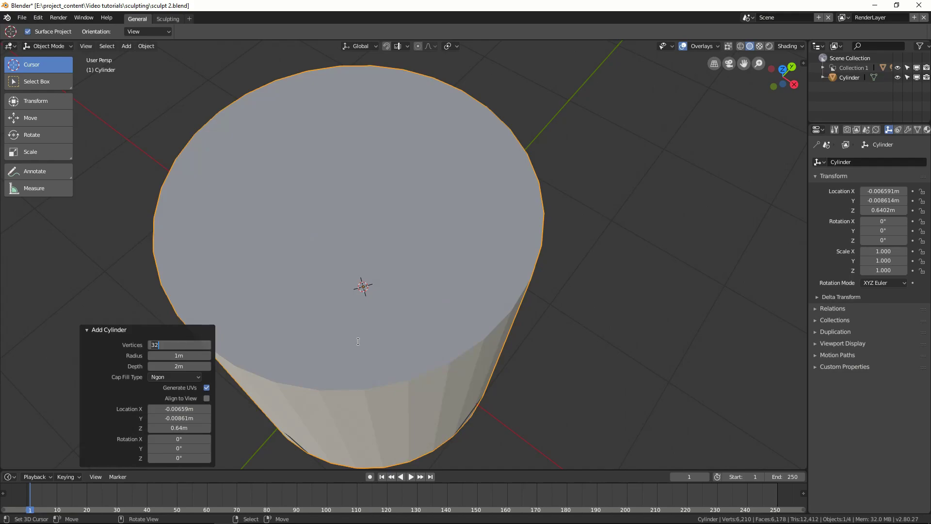
key("Return")
Step: Scale the whole cylinder mesh to about 0.148 and raise it about 0.187 m along Z in Edit Mode
middle_click_drag(396, 322, 550, 248)
key("Tab")
key("s")
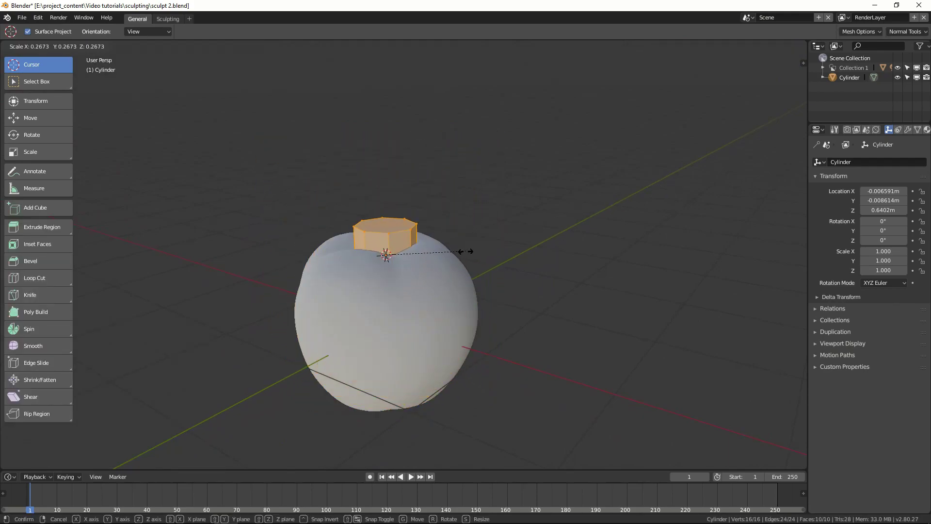
left_click(432, 261)
mouse_move(432, 262)
middle_mouse_down()
mouse_move(451, 270)
mouse_move(466, 241)
middle_mouse_up()
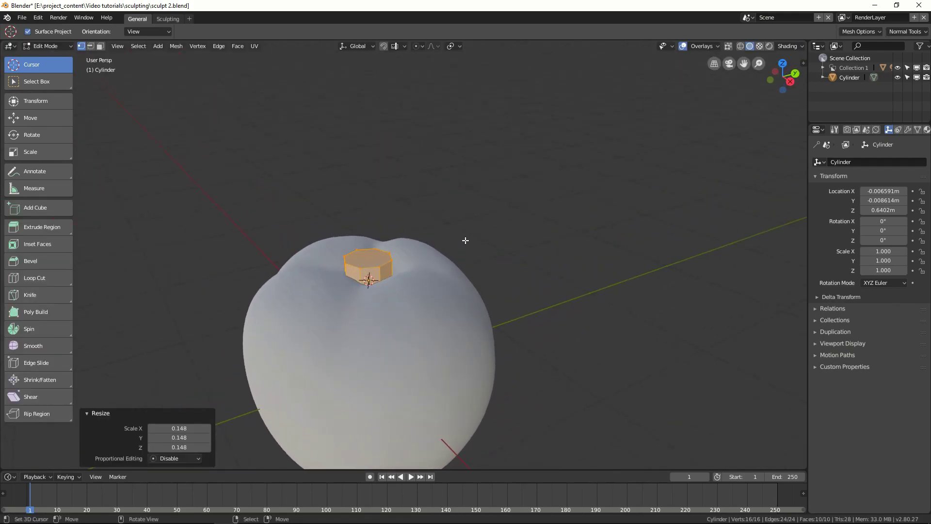
key("e")
left_click(470, 217)
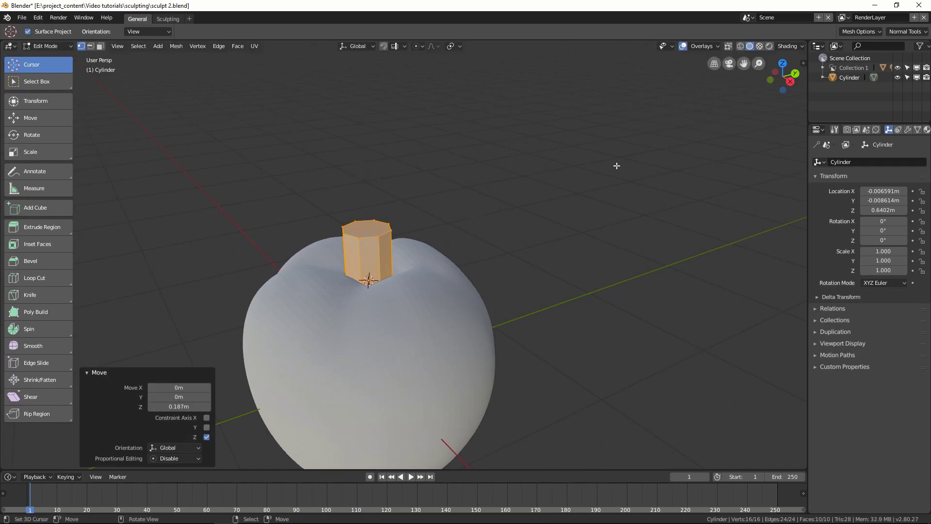
Step: Shrink the cylinder to stem thickness and lower it about 0.164 m along Z into the hollow
key("s")
left_click(412, 264)
key("e")
left_click(412, 270)
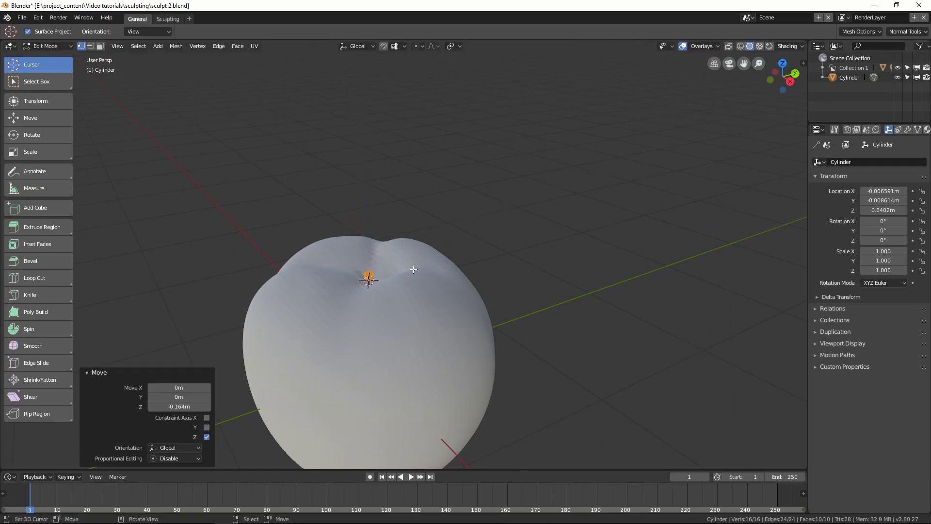
scroll(428, 224, "up", 3)
key("s")
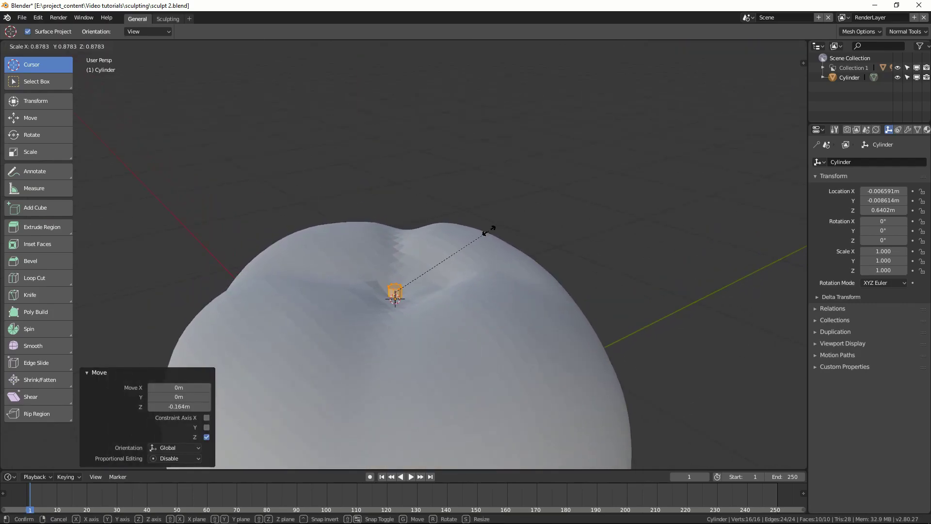
left_click(477, 241)
Step: Select the cylinder's top ring and raise it about 0.23 m along Z to lengthen the stem
right_click(396, 287, "alt")
middle_click_drag(397, 287, 443, 253)
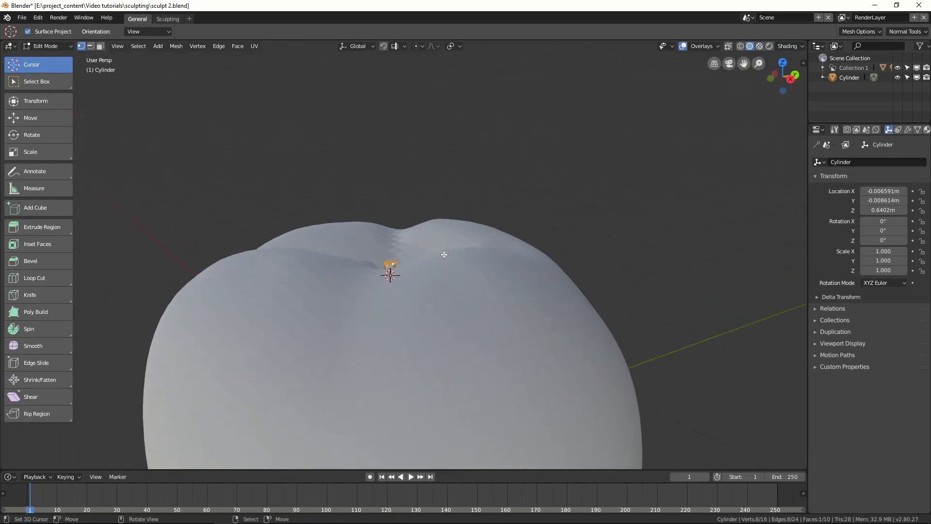
key("g")
key("z")
left_click(444, 183)
scroll(443, 277, "down", 3)
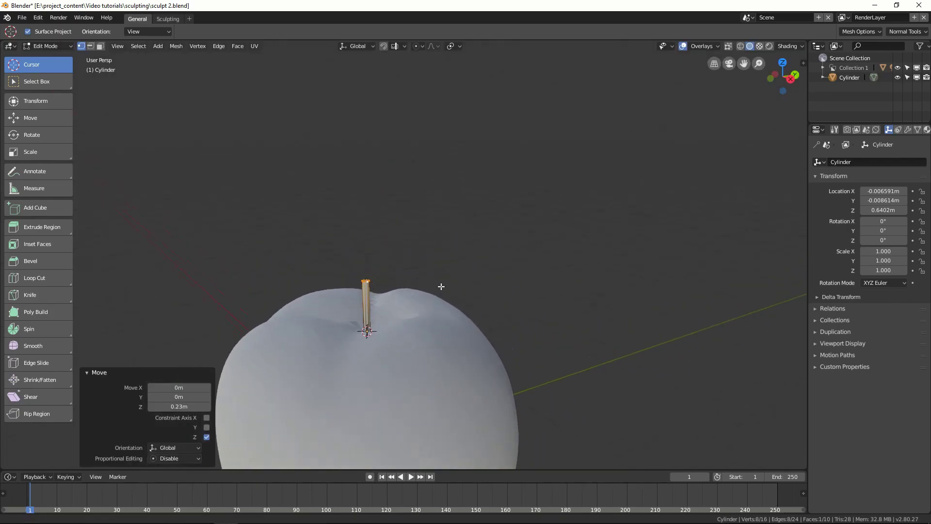
Step: Adjust the stem's top ring and extrude a segment from it, rotating and moving the new end to start a bend
key("r")
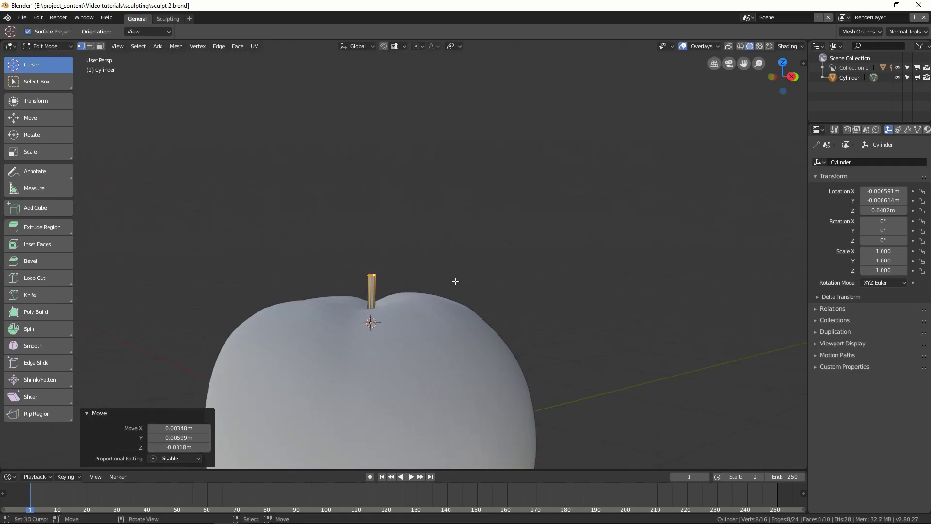
left_click(461, 285)
key("e")
left_click(466, 268)
key("r")
left_click(468, 276)
key("g")
left_click(472, 282)
key("r")
left_click(466, 291)
Step: Extrude another segment from the stem's tip and rotate its end to continue the bend
key("e")
left_click(465, 279)
key("r")
left_click(452, 308)
Step: Reposition the stem's two intermediate edge rings lower to even out its curve
scroll(436, 264, "up", 2)
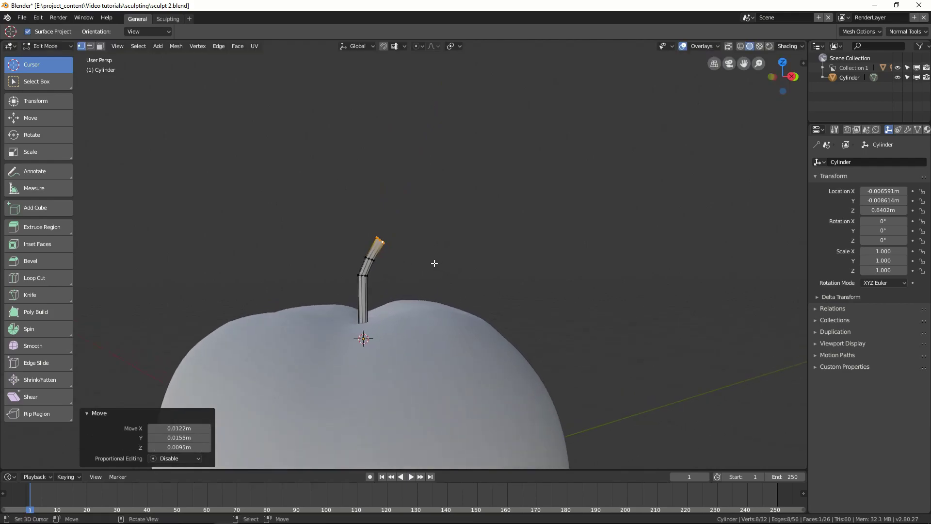
left_click(371, 253, "alt")
key("g")
left_click(381, 243)
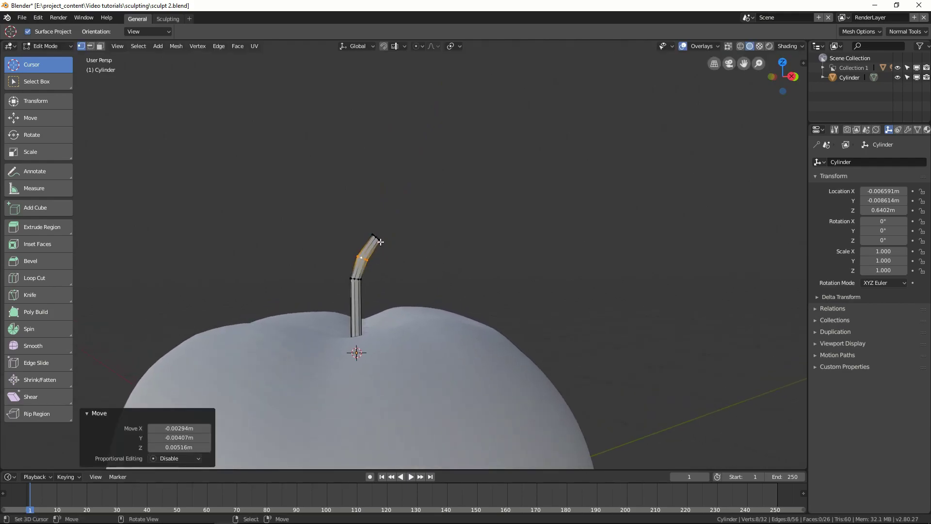
right_click(358, 279, "alt")
key("g")
left_click(359, 304)
right_click(361, 259, "alt")
key("g")
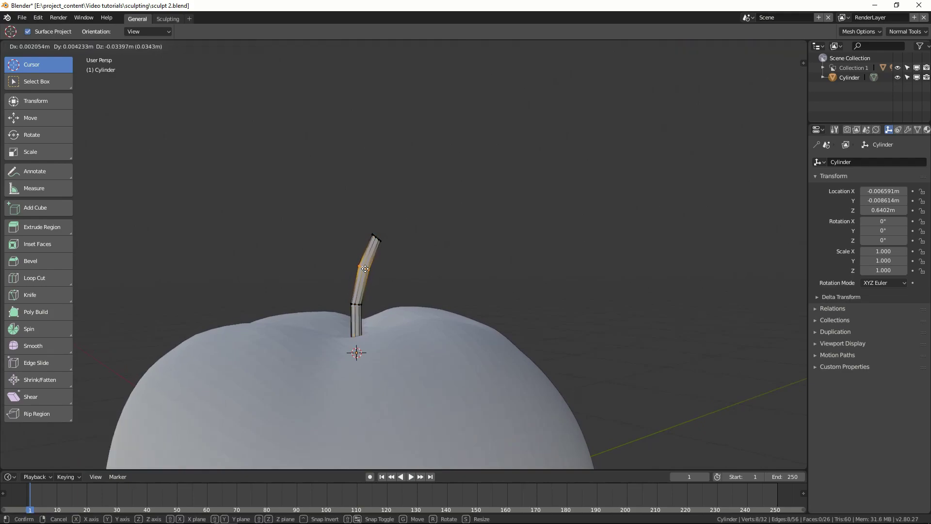
left_click(365, 268)
Step: Enlarge the ring at the stem's tip and move it slightly outward
right_click(377, 240, "alt")
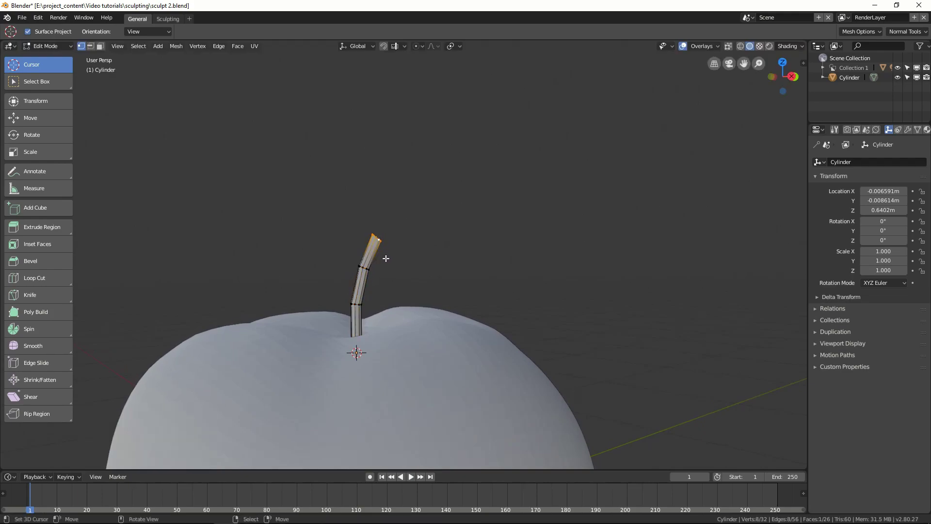
scroll(385, 259, "up", 1)
key("s")
left_click(481, 228)
key("g")
left_click(485, 223)
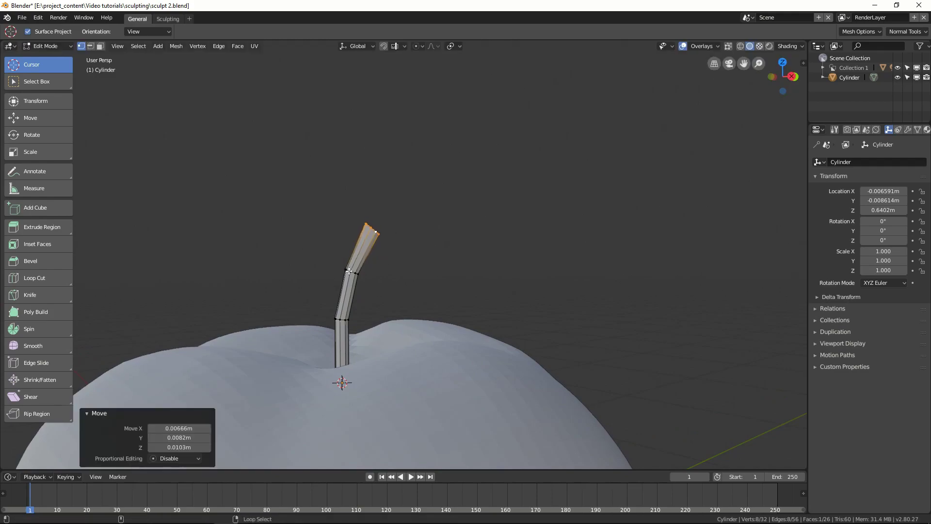
Step: Rescale the stem's two intermediate rings and return to Object Mode
right_click(347, 271, "alt")
key("s")
left_click(442, 246)
right_click(342, 321, "alt")
key("s")
left_click(425, 259)
key("Tab")
Step: Select the stem and apple together and raise them about 0.679 m along Z
scroll(454, 228, "down", 4)
scroll(461, 237, "down", 2)
middle_click_drag(461, 238, 456, 204, "shift")
scroll(437, 222, "down", 2)
key("alt+a")
middle_click_drag(428, 246, 440, 269)
right_click(405, 240, "shift")
key("g")
key("z")
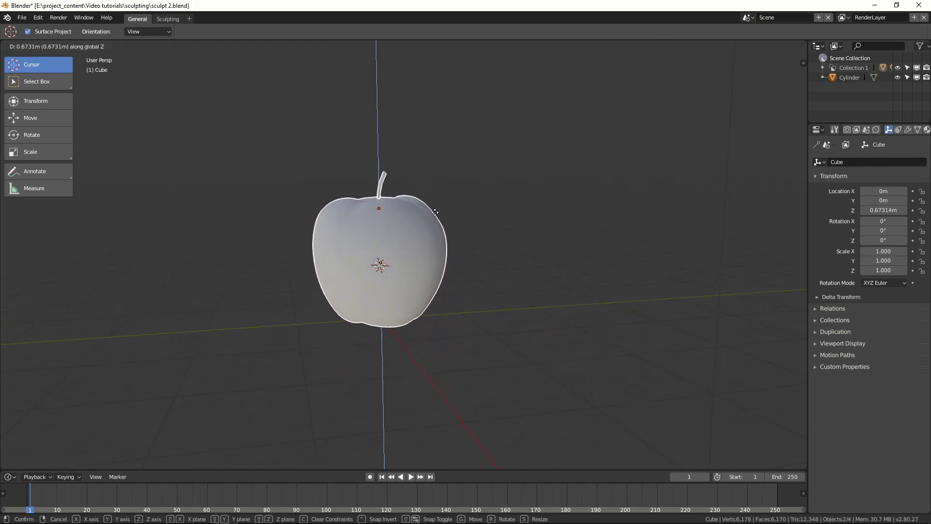
left_click(429, 226)
mouse_move(430, 226)
middle_mouse_down()
mouse_move(461, 230)
mouse_move(439, 251)
mouse_move(458, 252)
mouse_move(438, 292)
mouse_move(462, 267)
mouse_move(459, 254)
mouse_move(478, 254)
mouse_move(438, 238)
mouse_move(446, 228)
middle_mouse_up()
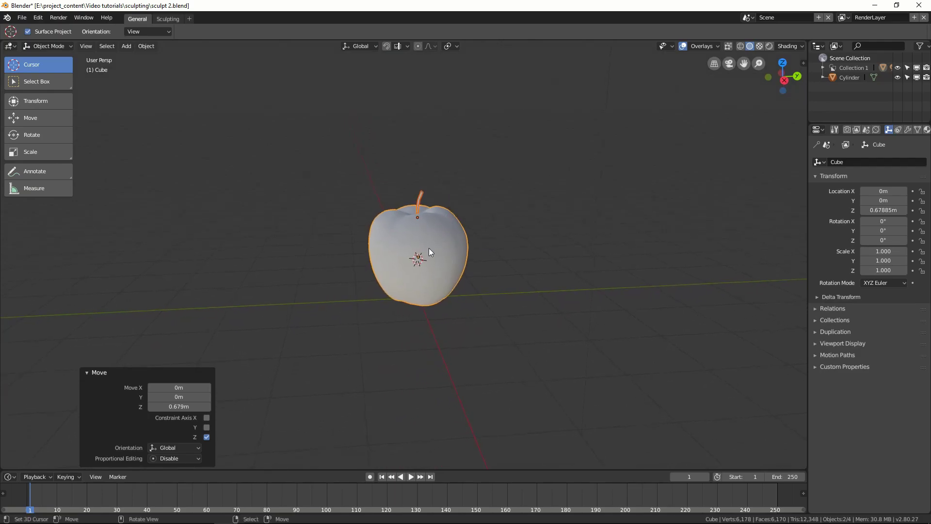
Step: Move the apple and stem aside along X, first about 5.14 m and again about 1.27 m
key("g")
key("x")
left_click(628, 360)
middle_click_drag(628, 360, 557, 368)
key("g")
key("x")
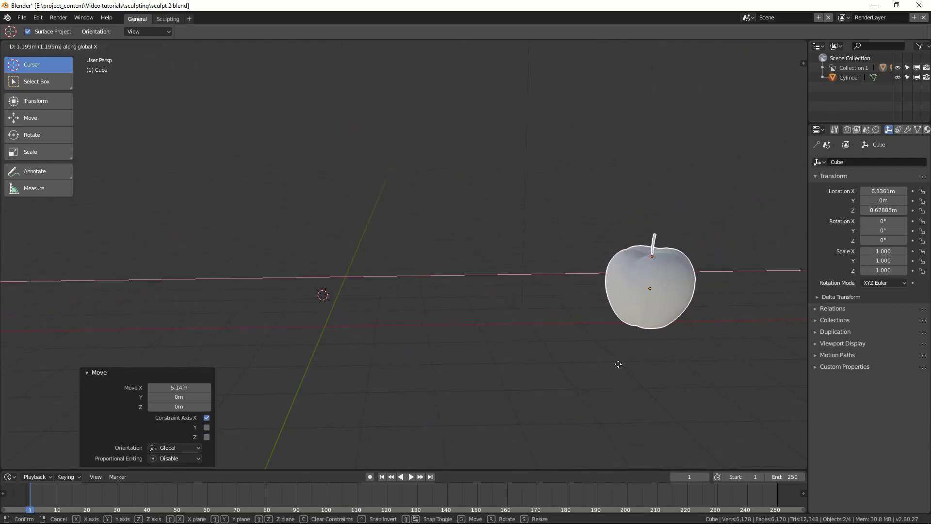
left_click(619, 363)
middle_click_drag(621, 363, 482, 319)
Step: Add a UV sphere and clear its location to the world origin
key("shift+space")
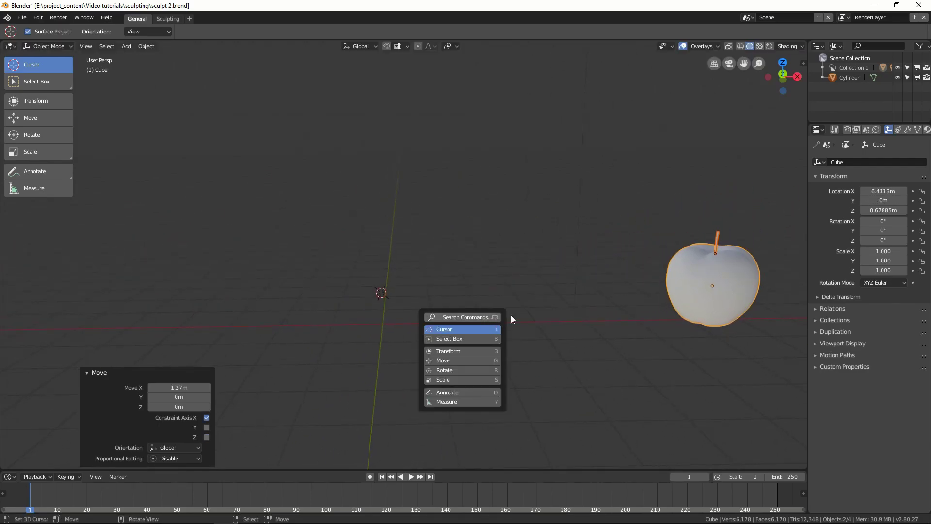
middle_click_drag(460, 276, 444, 273)
key("shift+a")
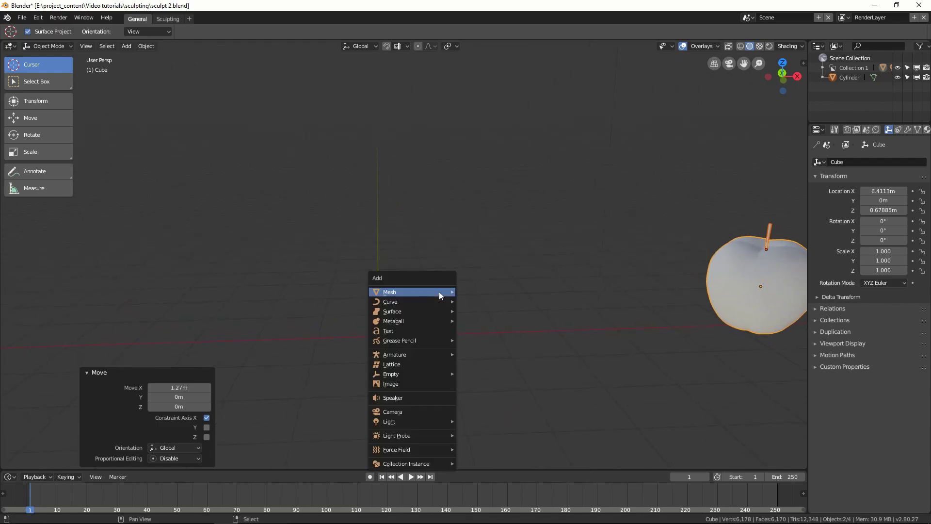
mouse_move(438, 292)
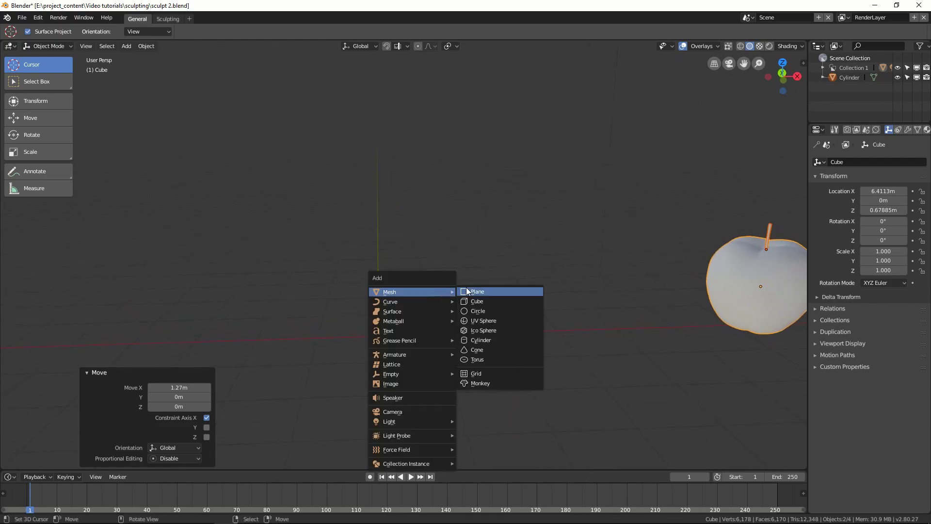
left_click(490, 321)
middle_click_drag(492, 298, 500, 265)
scroll(477, 284, "up", 1)
key("alt+g")
Step: Raise the sphere's mesh 1 m along Z in Edit Mode so its origin sits at the base
key("Tab")
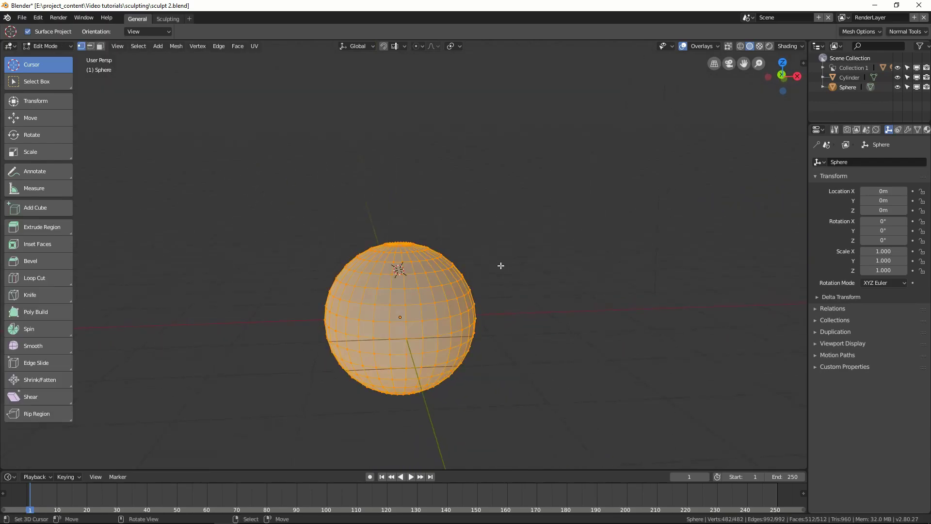
key("g")
key("z")
key("1")
key("Return")
mouse_move(503, 263)
middle_mouse_down()
mouse_move(499, 248)
mouse_move(490, 271)
mouse_move(515, 269)
mouse_move(473, 265)
mouse_move(496, 267)
middle_mouse_up()
key("Tab")
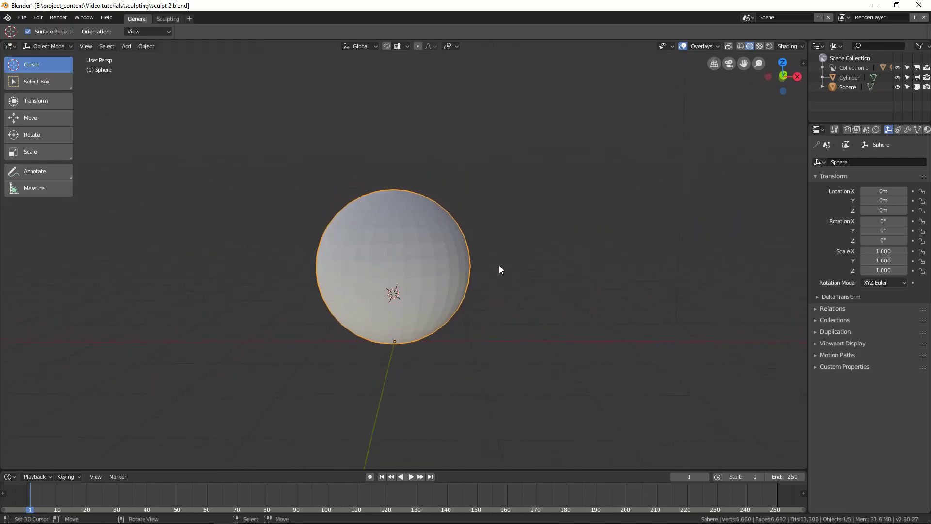
Step: Flatten the sphere by scaling it to about 0.570 along Z
key("s")
key("z")
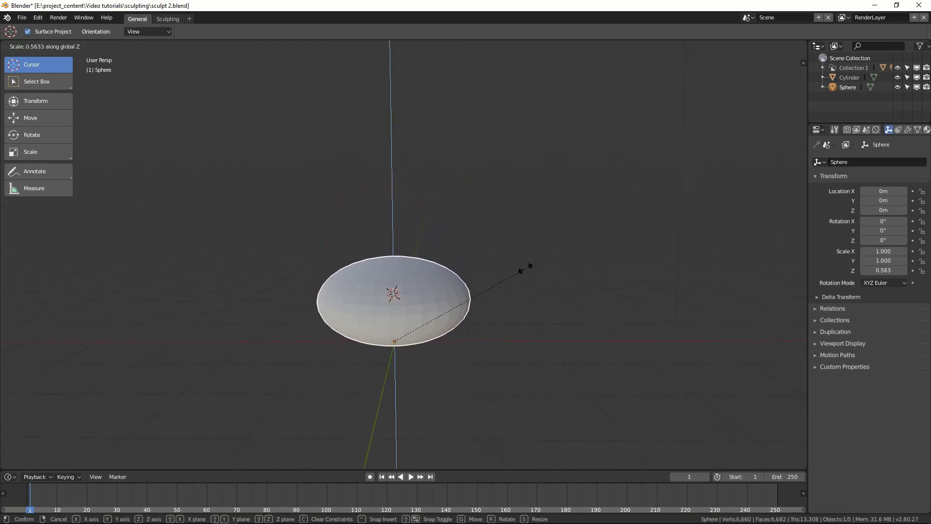
left_click(527, 266)
middle_click_drag(511, 277, 560, 247)
Step: Check the flattened sphere's transform values and apply its scale
key("ctrl+a")
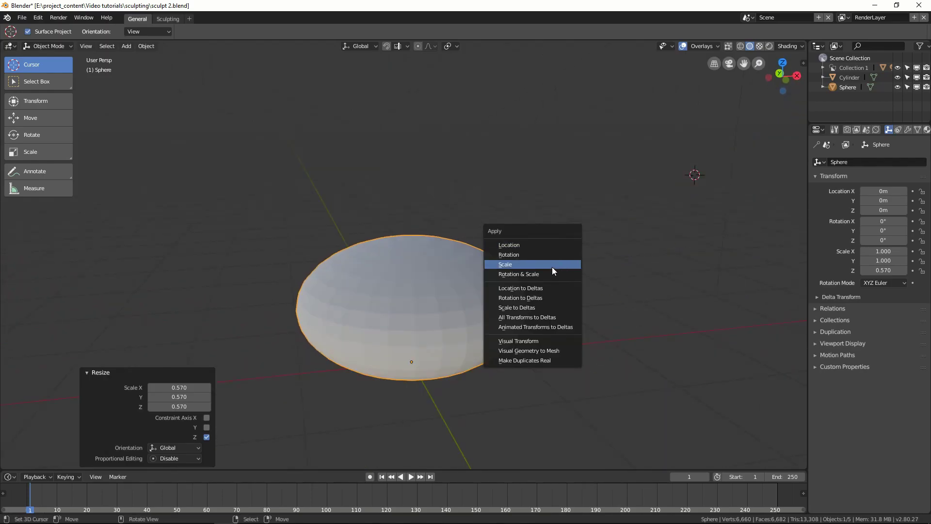
key("n")
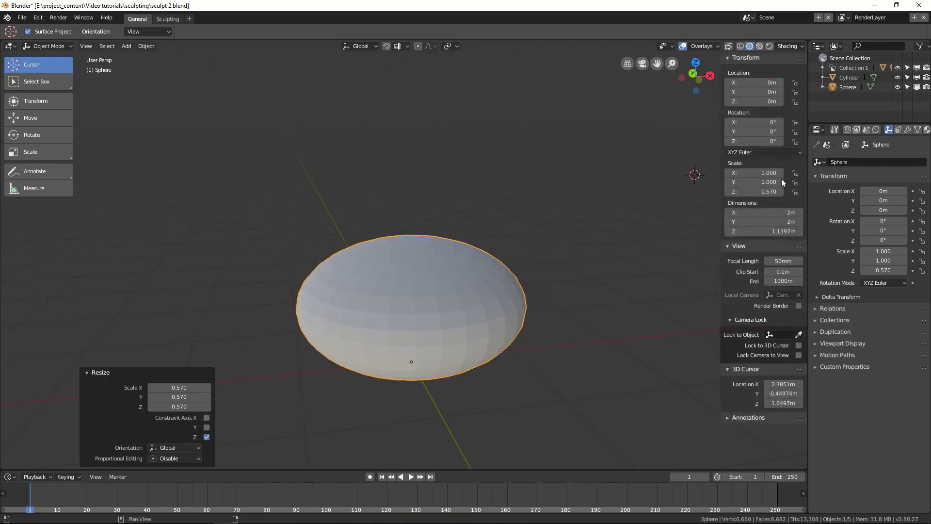
middle_click_drag(538, 265, 521, 274)
key("ctrl+a")
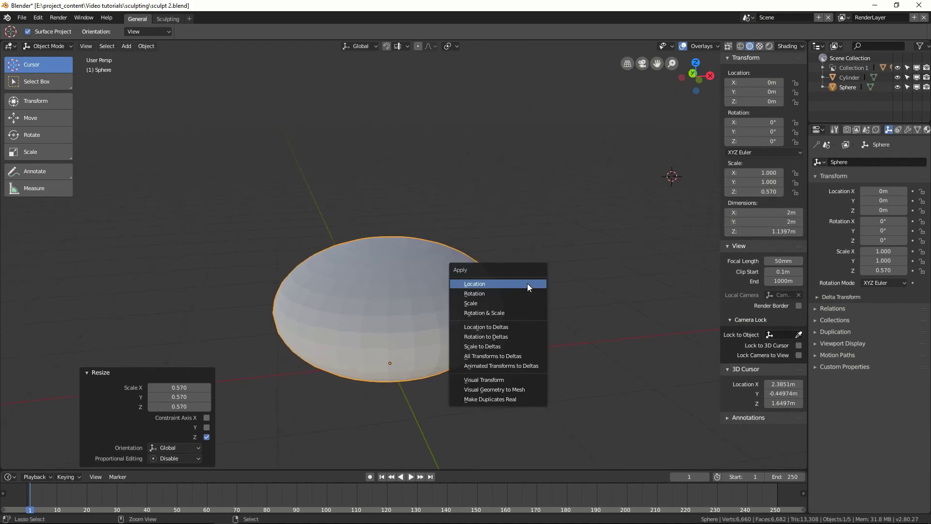
left_click(522, 304)
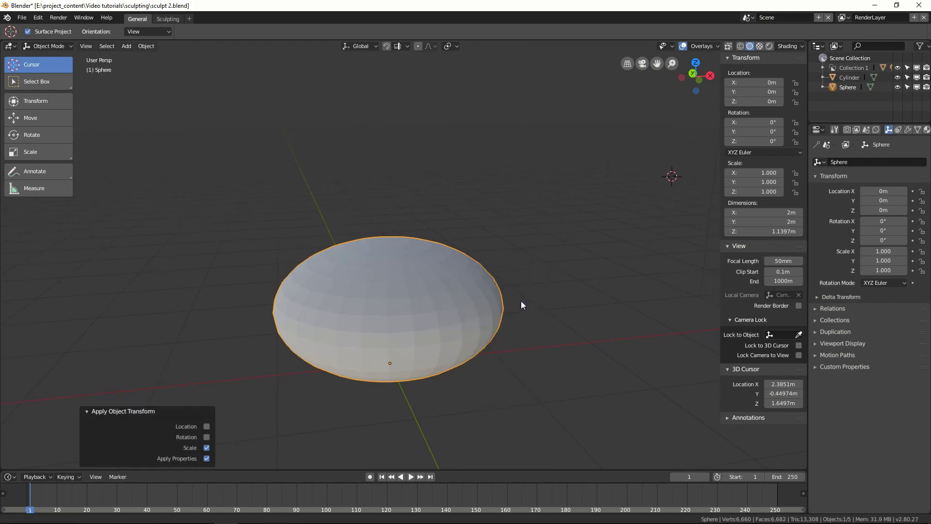
key("n")
middle_click_drag(528, 309, 535, 263)
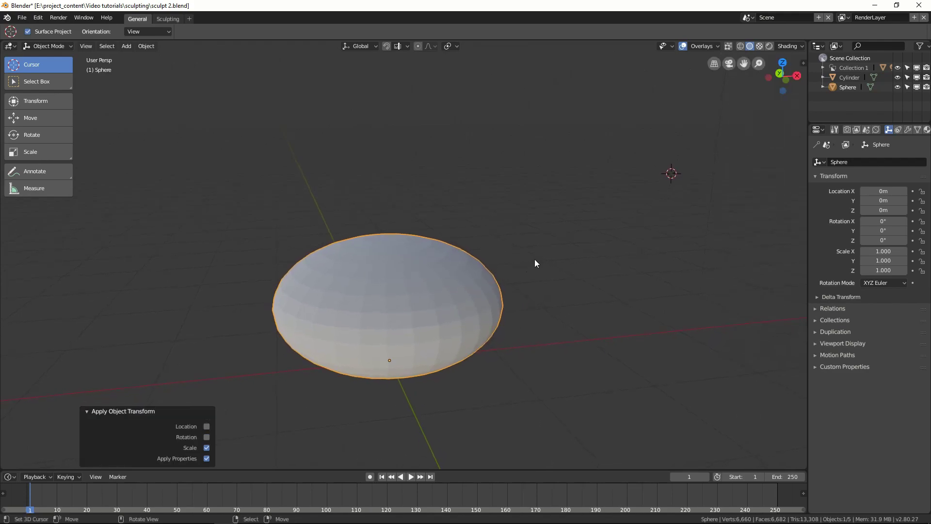
left_click(908, 129)
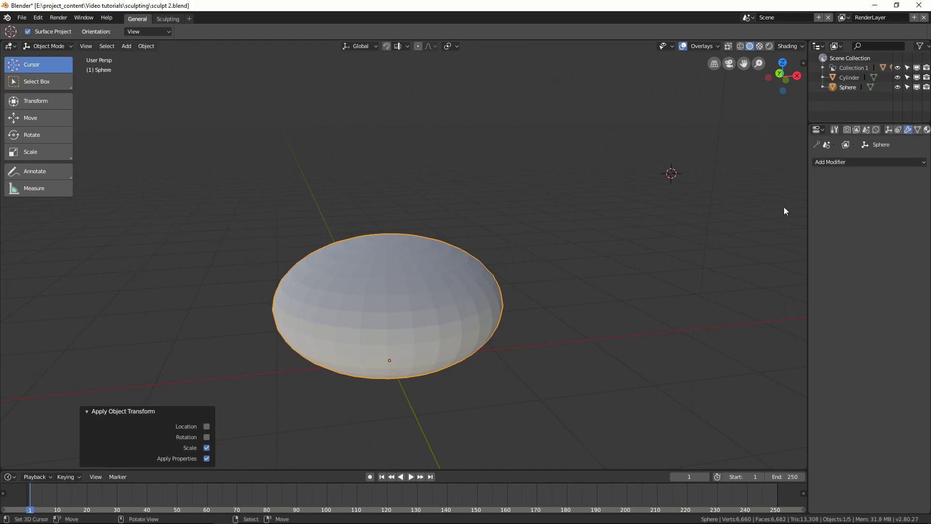
middle_click_drag(521, 303, 513, 328)
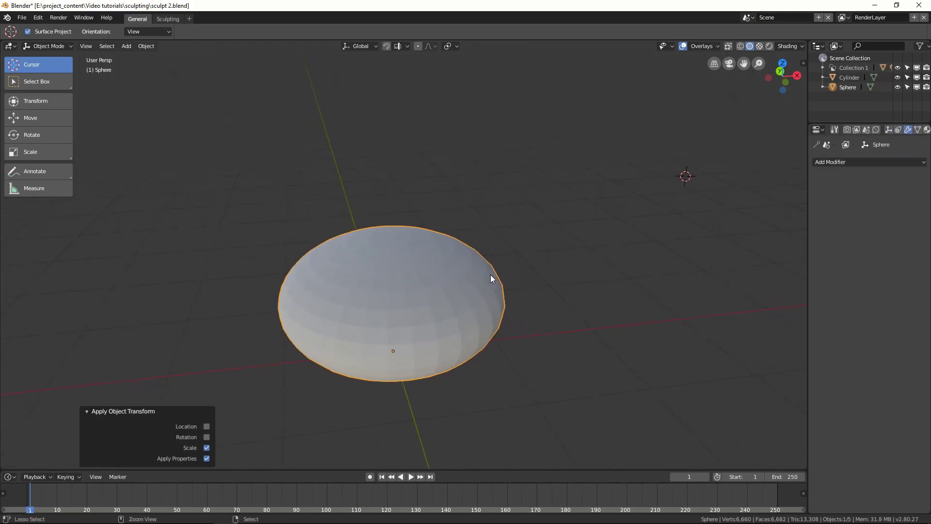
key("ctrl+Tab")
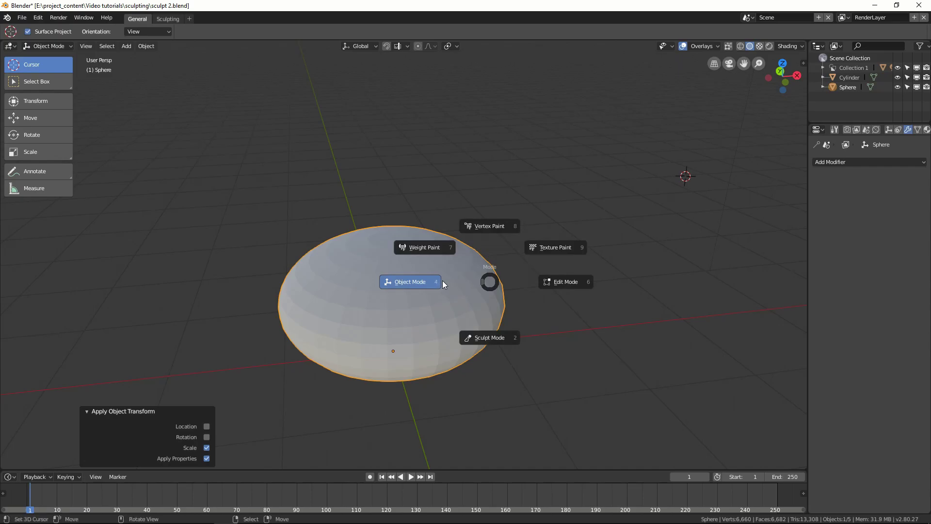
left_click(500, 275)
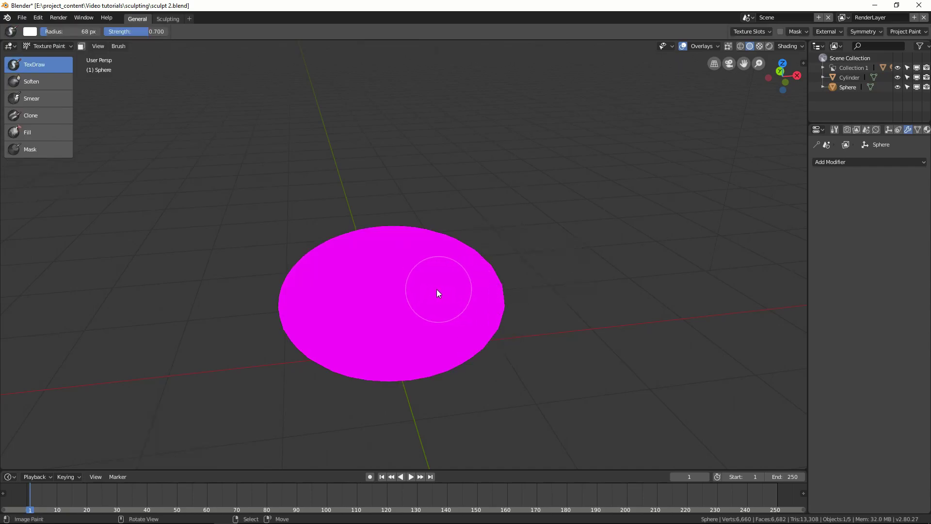
key("ctrl+Tab")
left_click(398, 293)
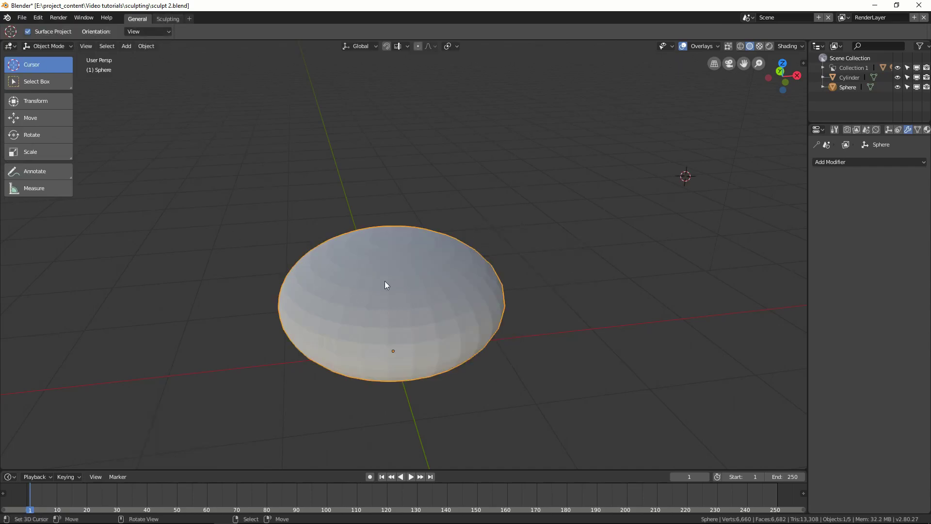
Step: Switch to the Sculpting workspace and enable Dyntopo on the flattened sphere, accepting the vertex data warning
left_click(165, 20)
middle_click_drag(370, 254, 467, 289)
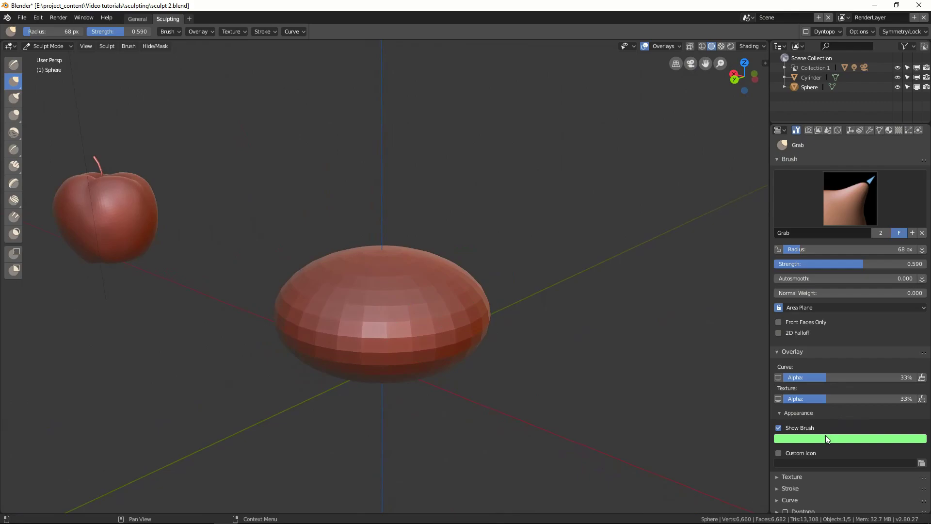
scroll(827, 426, "down", 6)
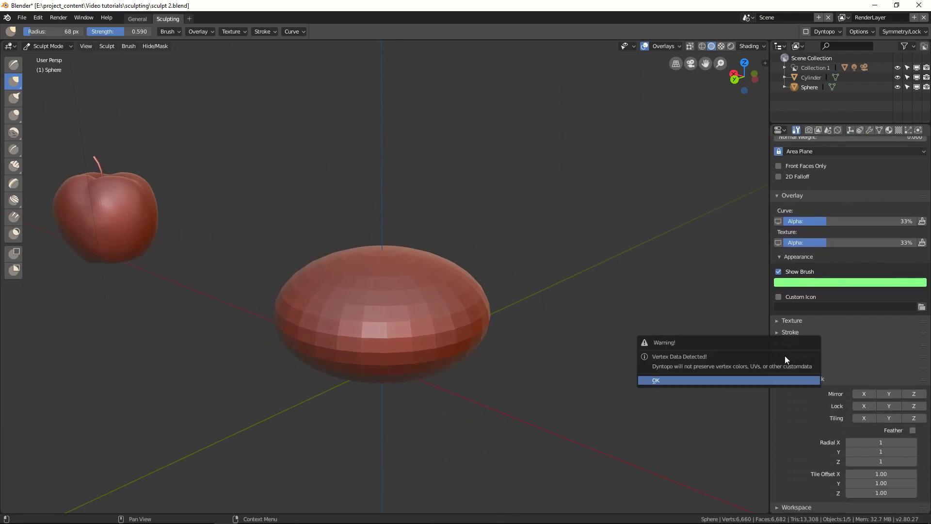
left_click(785, 355)
left_click(807, 354)
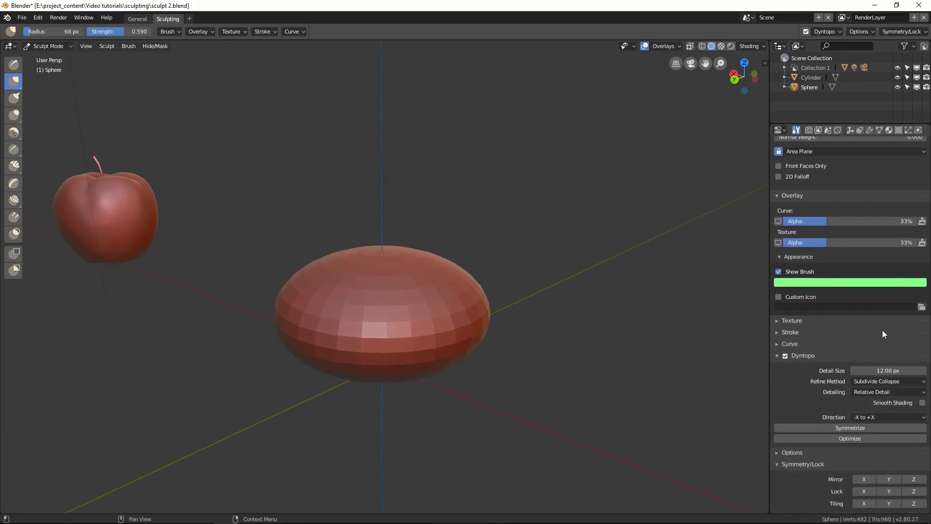
Step: Push the centre of the sphere's top down into a dimple with the Grab brush, using radii of 184 px and 262 px
mouse_move(474, 347)
middle_mouse_down()
mouse_move(455, 360)
mouse_move(487, 332)
mouse_move(492, 367)
mouse_move(507, 302)
mouse_move(508, 311)
mouse_move(536, 303)
mouse_move(549, 287)
mouse_move(538, 273)
middle_mouse_up()
key("f")
left_click(570, 273)
key("c")
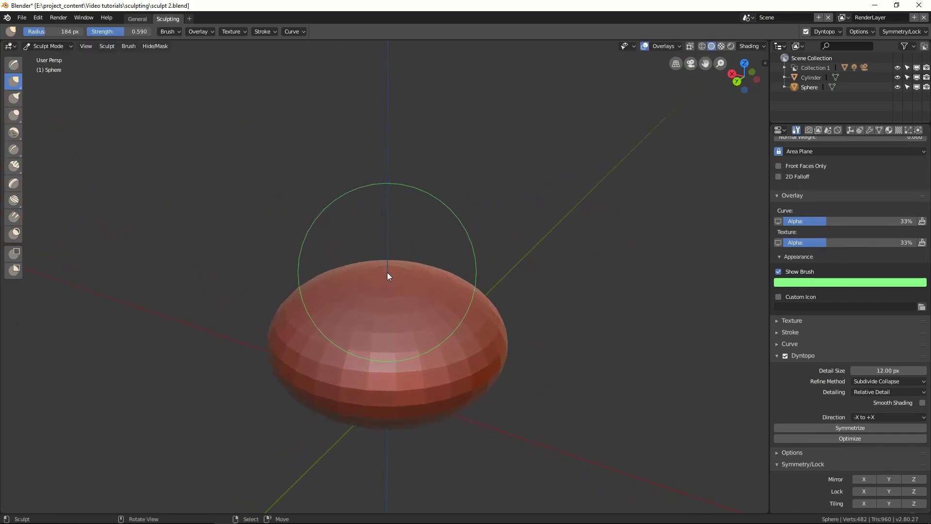
mouse_move(391, 327)
middle_mouse_down()
mouse_move(407, 272)
mouse_move(391, 377)
mouse_move(409, 313)
mouse_move(407, 279)
mouse_move(384, 373)
middle_mouse_up()
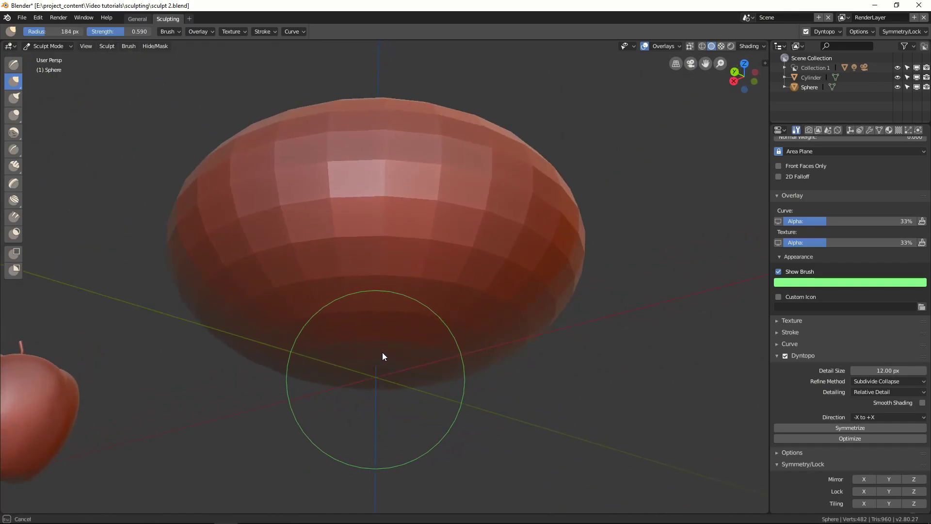
middle_click_drag(388, 331, 389, 315)
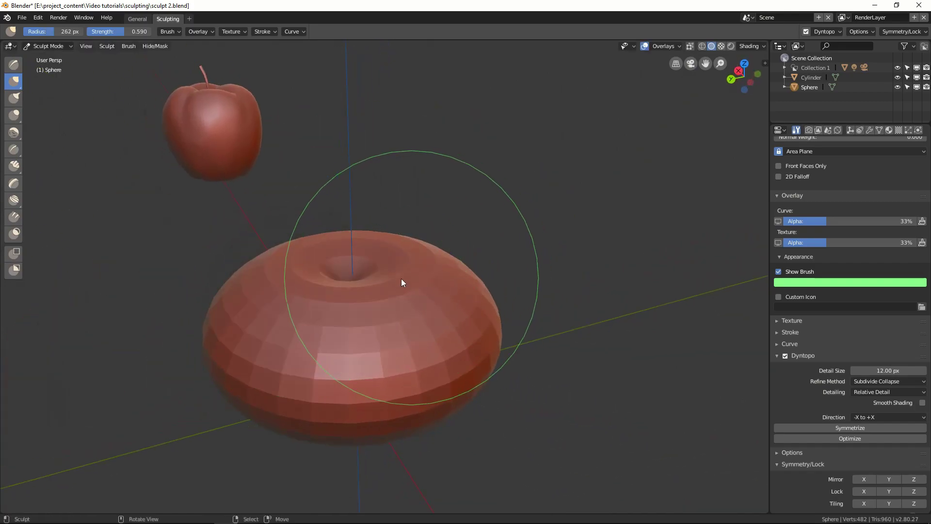
middle_click_drag(350, 277, 395, 295)
mouse_move(350, 321)
middle_mouse_down()
mouse_move(356, 284)
mouse_move(334, 289)
mouse_move(398, 232)
mouse_move(410, 264)
mouse_move(459, 232)
mouse_move(448, 323)
middle_mouse_up()
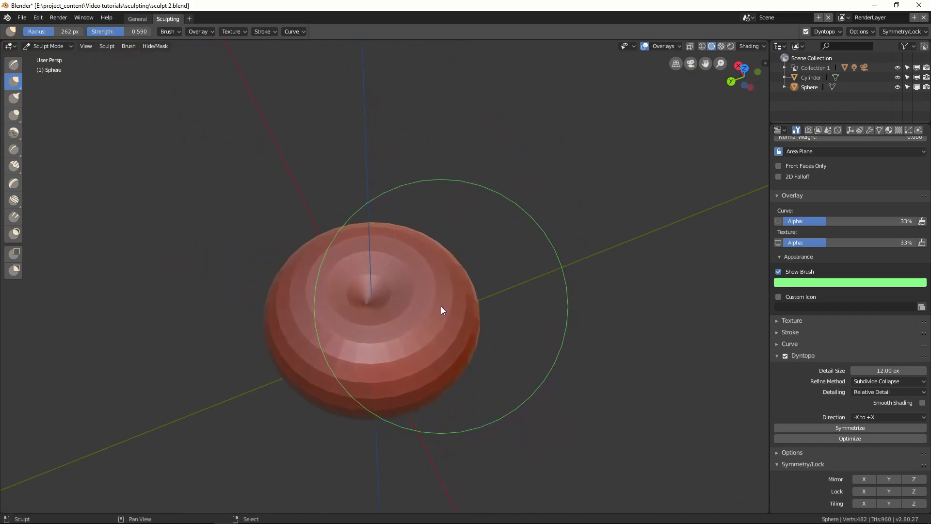
Step: Test the Crease brush on the sphere's side, undo the stroke, and set the Dyntopo detail size to 6 px
key("shift+c")
key("f")
left_click(355, 333)
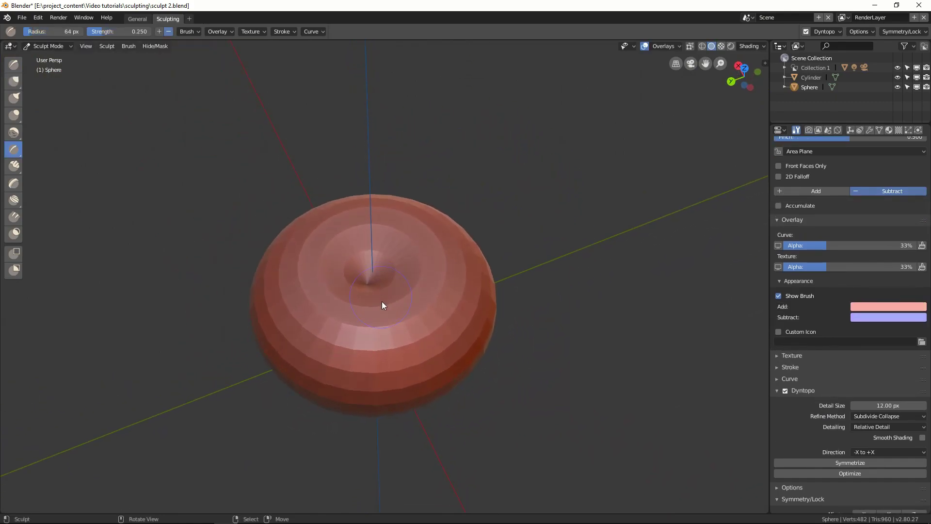
middle_click_drag(383, 359, 392, 310)
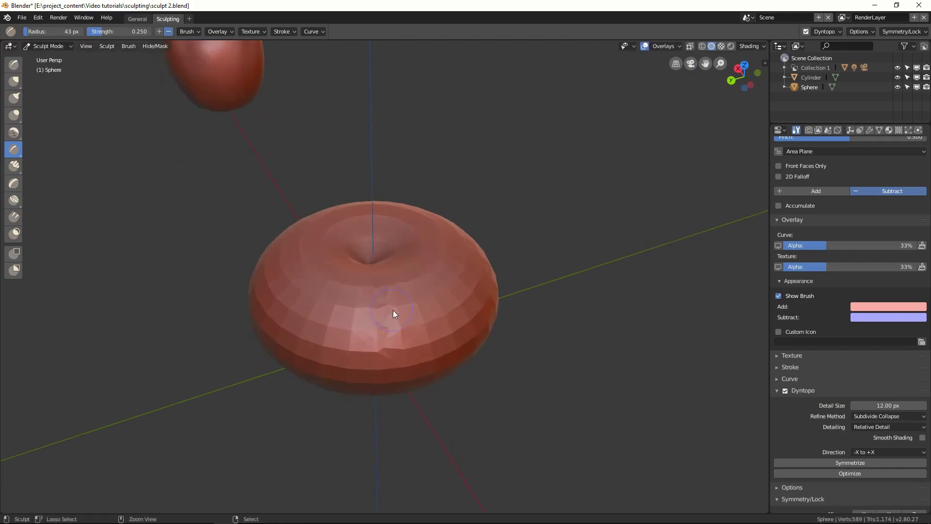
scroll(397, 308, "up", 1)
key("ctrl+z")
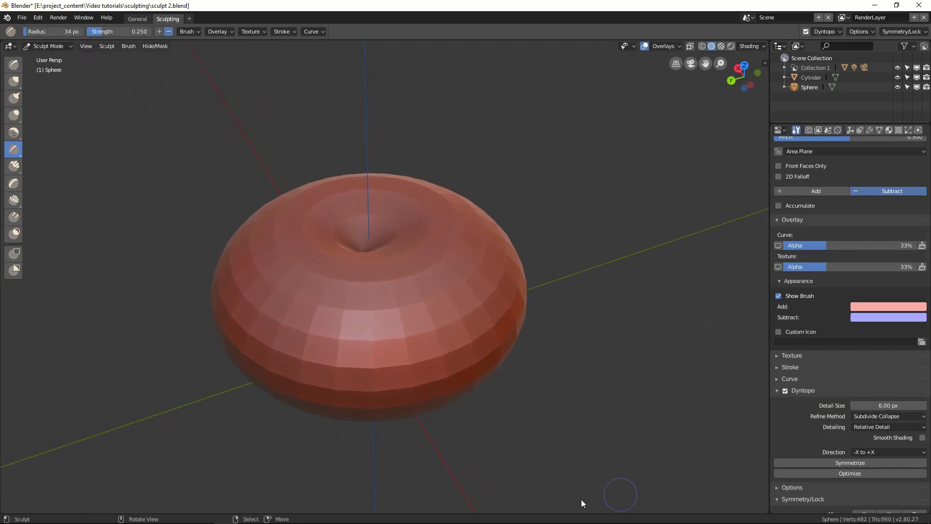
Step: Carve the first grooves from the top dimple down the side with the Crease brush at strength 0.250
left_click_drag(369, 252, 379, 355)
middle_click_drag(432, 373, 417, 382)
left_click_drag(364, 252, 373, 353)
middle_click_drag(417, 382, 359, 388)
left_click_drag(350, 249, 381, 340)
mouse_move(446, 388)
middle_mouse_down()
mouse_move(419, 401)
mouse_move(378, 402)
middle_mouse_up()
Step: Set the Crease brush to strength 0.497 and radius 31 px, undoing the test groove
key("shift+f")
middle_click_drag(367, 362, 395, 323)
left_click_drag(320, 256, 383, 398)
key("ctrl+z")
middle_click_drag(387, 383, 398, 339)
key("shift+f")
left_click(402, 332)
key("f")
left_click(382, 331)
Step: Carve a series of deeper radial grooves from the dimple outward over the sphere's top with the Crease brush
left_click_drag(329, 262, 380, 388)
middle_click_drag(392, 416, 334, 402)
left_click_drag(350, 236, 430, 354)
middle_click_drag(429, 353, 403, 368)
left_click_drag(340, 238, 430, 324)
mouse_move(427, 257)
middle_mouse_down()
mouse_move(449, 287)
mouse_move(417, 252)
middle_mouse_up()
left_click_drag(394, 236, 366, 279)
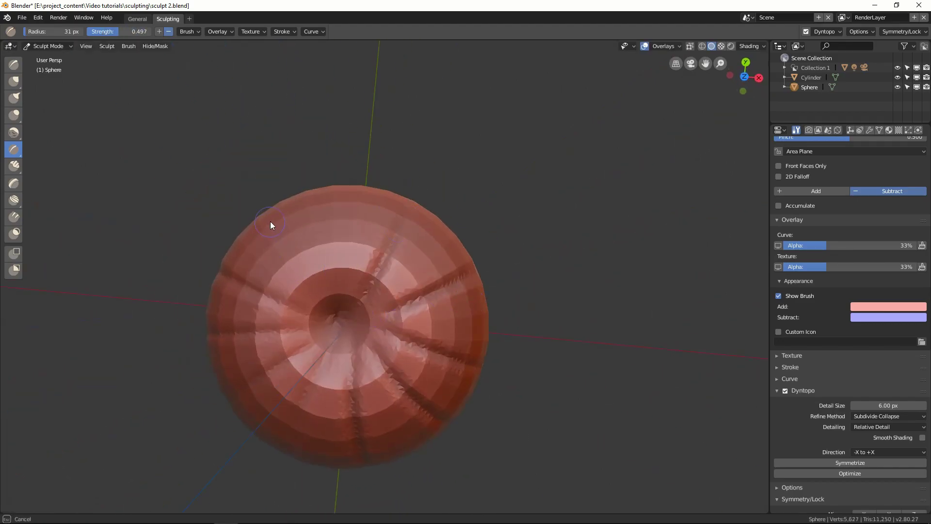
Step: Carve grooves into the remaining smooth areas so they radiate all the way around the dimple
left_click_drag(335, 235, 346, 310)
middle_click_drag(345, 311, 513, 276)
middle_click_drag(349, 356, 368, 356)
mouse_move(386, 245)
middle_mouse_down()
mouse_move(389, 255)
mouse_move(362, 248)
middle_mouse_up()
middle_click_drag(468, 346, 522, 341)
left_click_drag(391, 313, 380, 403)
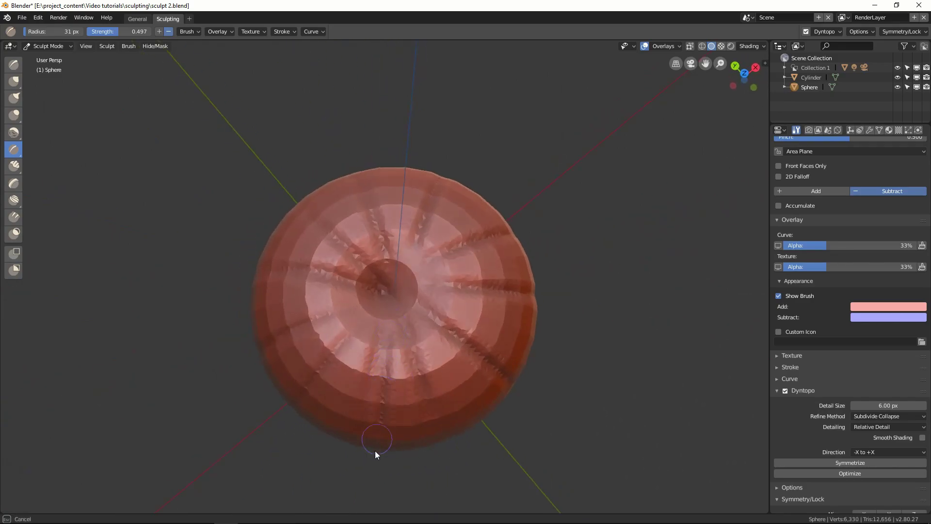
left_click_drag(391, 316, 391, 313)
Step: Build up the first segments between the grooves with the additive clay brush at radius 34 px and strength 0.926
mouse_move(415, 342)
middle_mouse_down("shift")
mouse_move(453, 344)
mouse_move(438, 323)
middle_mouse_up("shift")
key("f")
left_click(441, 341)
mouse_move(453, 374)
middle_mouse_down()
mouse_move(451, 415)
mouse_move(426, 326)
mouse_move(428, 338)
middle_mouse_up()
key("c")
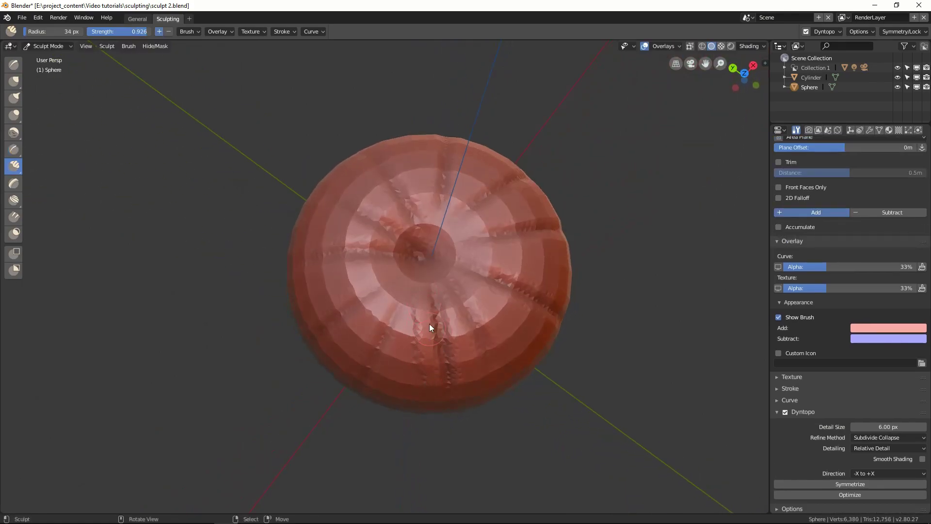
left_click_drag(426, 344, 428, 344)
middle_click_drag(427, 345, 443, 342)
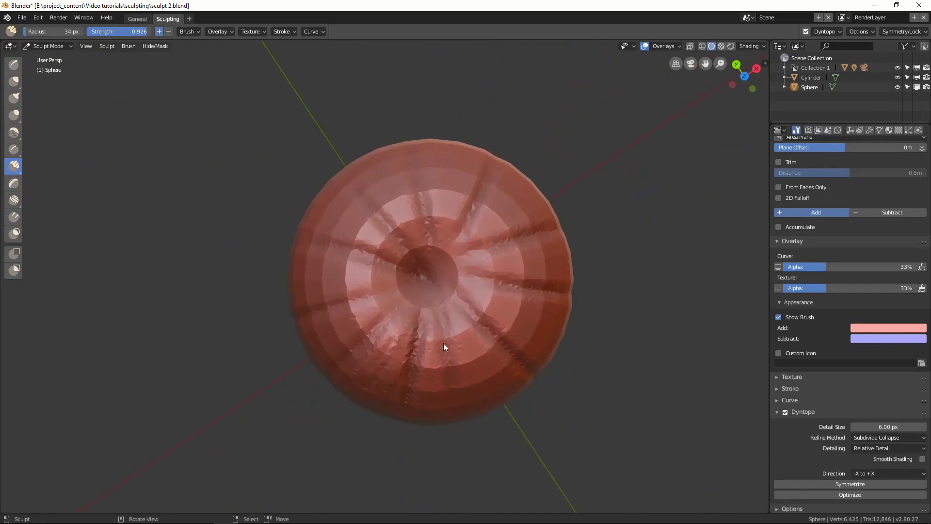
left_click(432, 381)
middle_click_drag(432, 381, 424, 322)
middle_click_drag(442, 388, 433, 290)
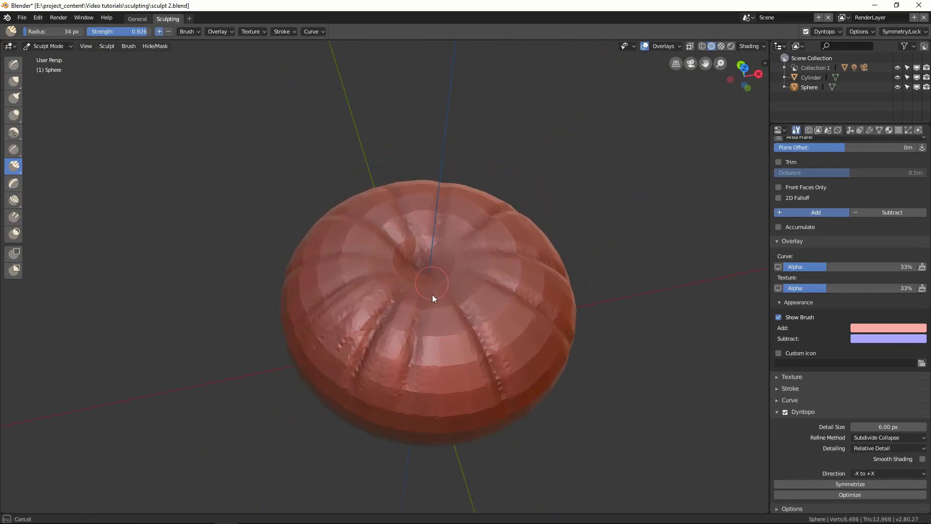
middle_click_drag(482, 396, 436, 327)
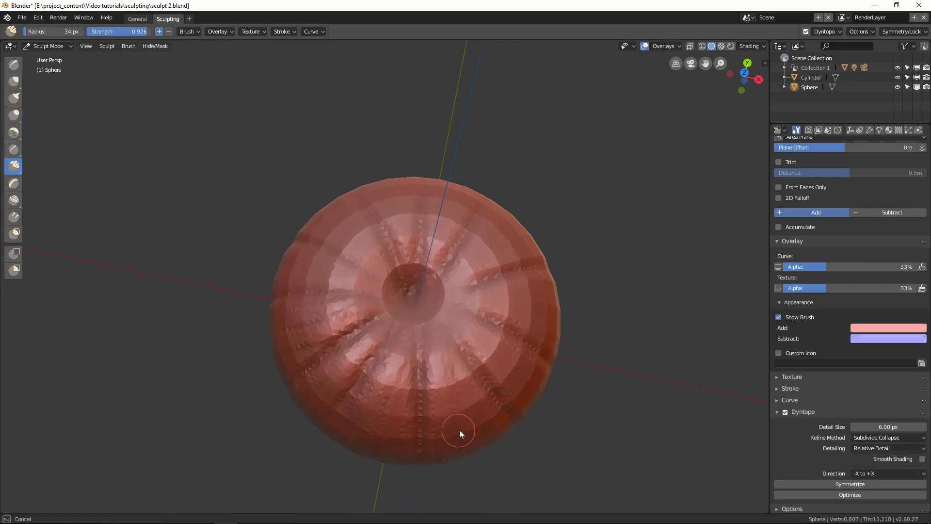
middle_click_drag(499, 441, 455, 383)
Step: Build up the remaining segments around the dimple with the clay brush, using a radius of 35 to 38 px
key("f")
left_click(444, 349)
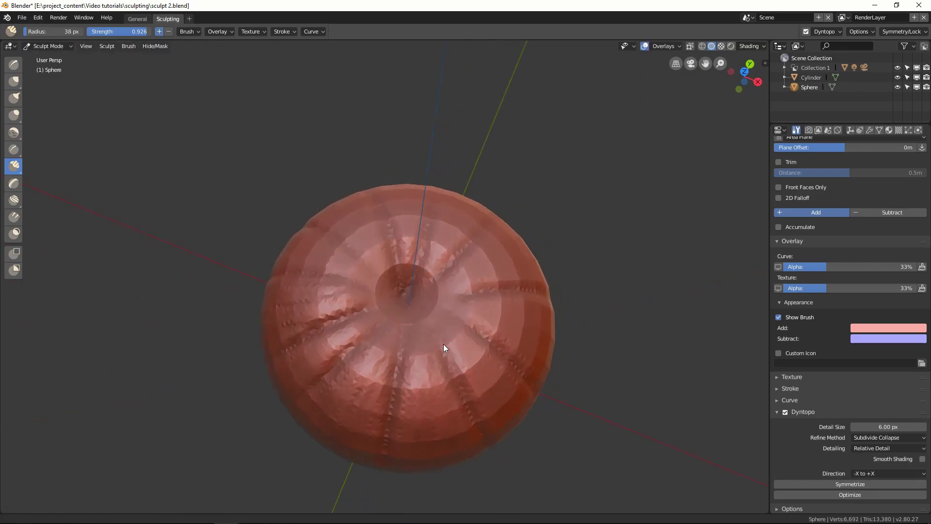
middle_click_drag(444, 348, 419, 344)
left_click_drag(391, 306, 407, 354)
middle_click_drag(455, 423, 370, 316)
mouse_move(399, 406)
middle_mouse_down()
mouse_move(392, 331)
mouse_move(430, 342)
mouse_move(394, 357)
mouse_move(365, 307)
middle_mouse_up()
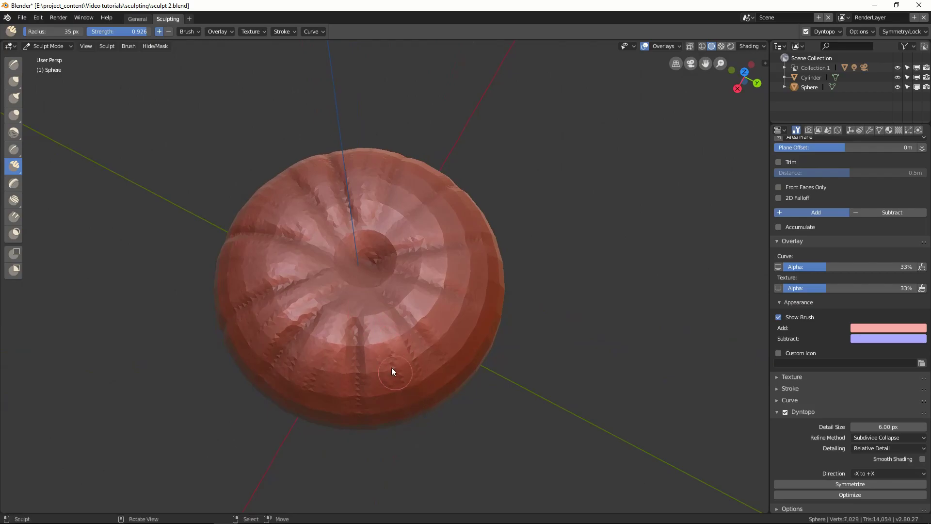
middle_click_drag(382, 397, 372, 376)
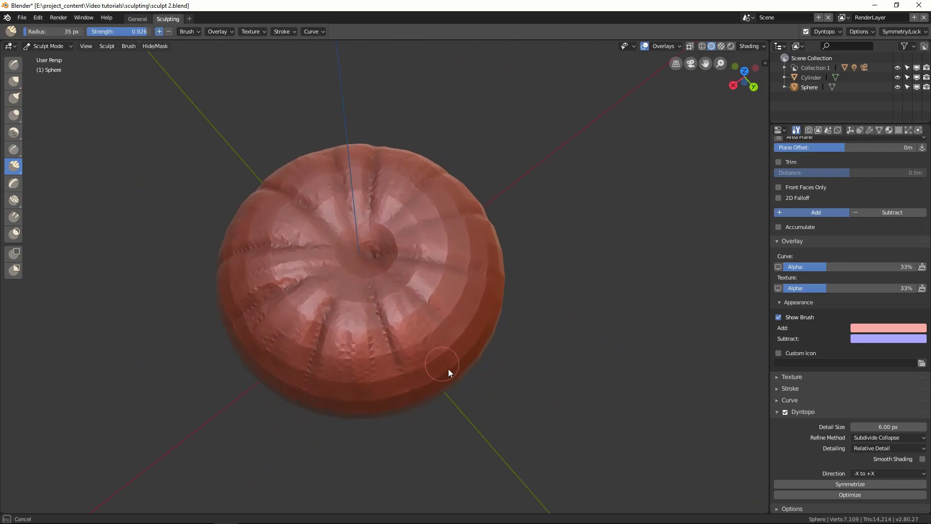
middle_click_drag(441, 364, 405, 304)
middle_click_drag(440, 362, 411, 253)
middle_click_drag(465, 342, 384, 232)
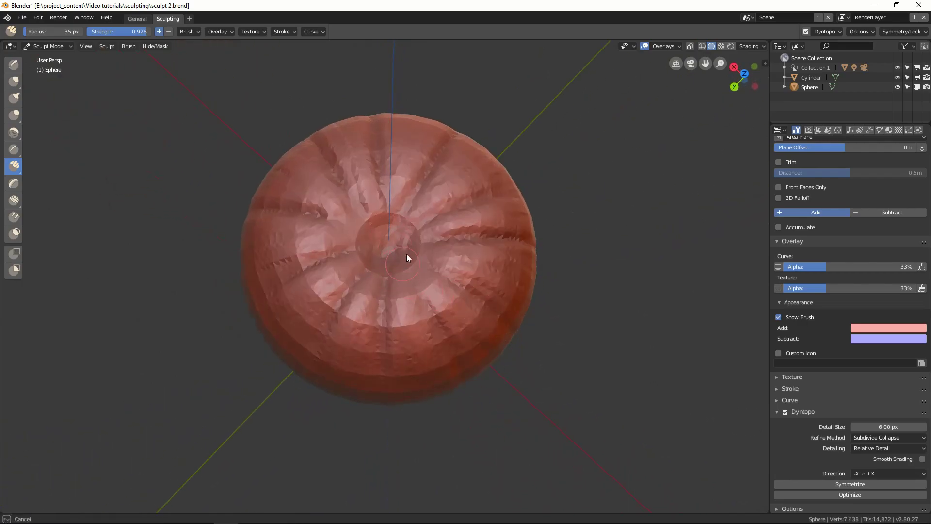
mouse_move(388, 231)
left_mouse_down()
mouse_move(359, 213)
mouse_move(361, 235)
left_mouse_up()
Step: Switch to the Grab brush, enlarge its radius to 264 px, and adjust the pumpkin's overall shape
mouse_move(360, 234)
middle_mouse_down()
mouse_move(493, 168)
mouse_move(484, 197)
mouse_move(484, 187)
middle_mouse_up()
scroll(482, 209, "down", 2)
key("f")
left_click(533, 215)
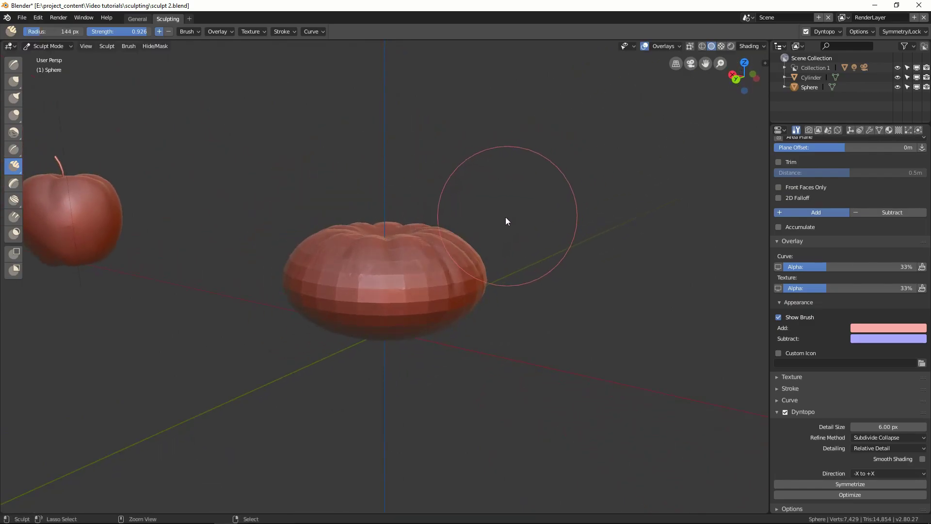
scroll(507, 216, "up", 1)
key("f")
left_click(528, 212)
key("g")
key("f")
left_click(547, 197)
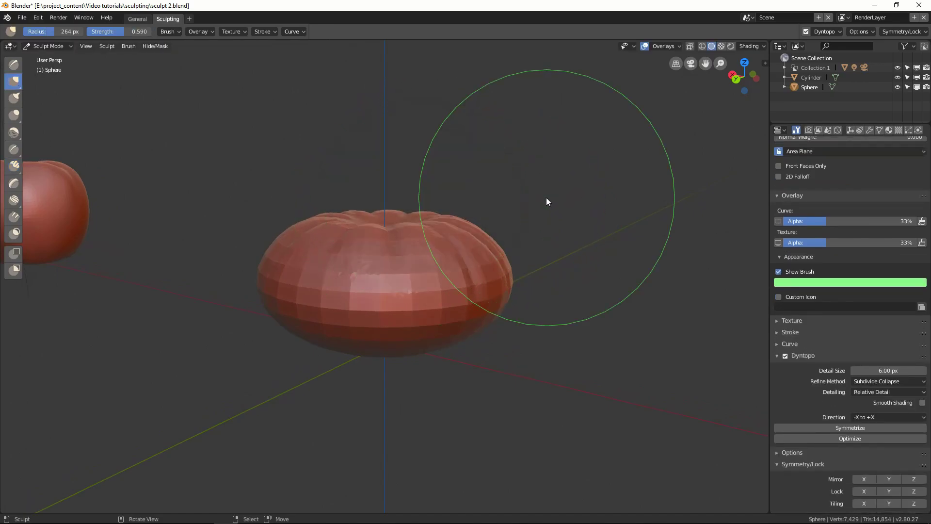
scroll(478, 225, "up", 1)
key("f")
left_click(505, 213)
Step: Reshape the pumpkin's upper shoulders with the Grab brush at a radius of 204 px
mouse_move(502, 209)
middle_mouse_down()
mouse_move(397, 246)
mouse_move(339, 233)
mouse_move(432, 252)
middle_mouse_up()
mouse_move(372, 257)
middle_mouse_down()
mouse_move(392, 237)
mouse_move(438, 255)
mouse_move(432, 247)
mouse_move(441, 243)
middle_mouse_up()
key("f")
left_click(371, 243)
key("f")
left_click(400, 247)
middle_click_drag(382, 246, 420, 255)
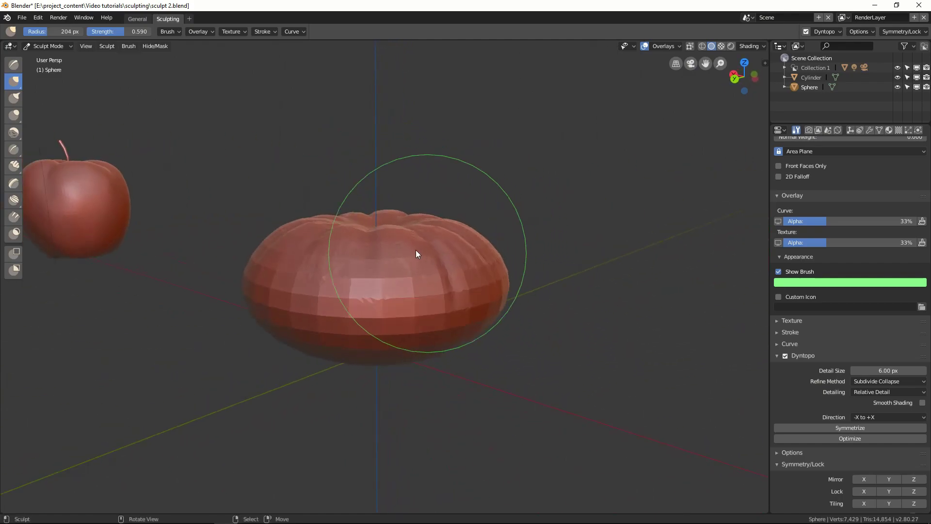
Step: Make the pumpkin's outline irregular from above with the Grab brush, reducing its radius from 300 px to 156 px
mouse_move(369, 232)
middle_mouse_down()
mouse_move(446, 253)
mouse_move(434, 293)
mouse_move(461, 349)
mouse_move(482, 328)
middle_mouse_up()
key("f")
left_click(483, 338)
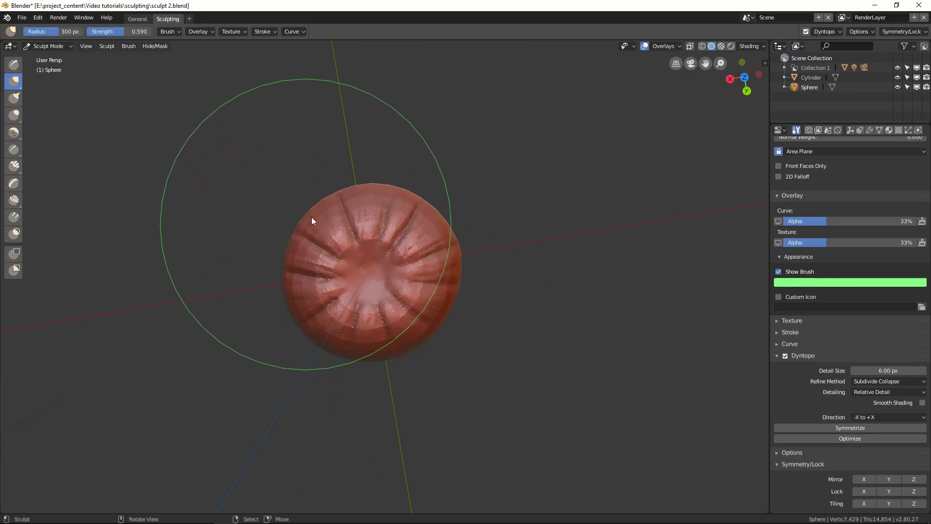
middle_click_drag(476, 226, 447, 266, "shift")
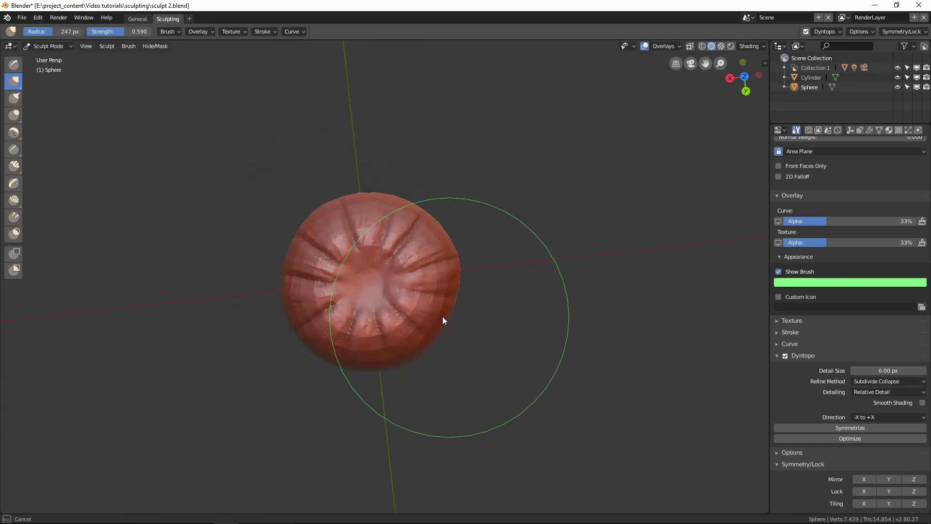
key("f")
left_click(433, 298)
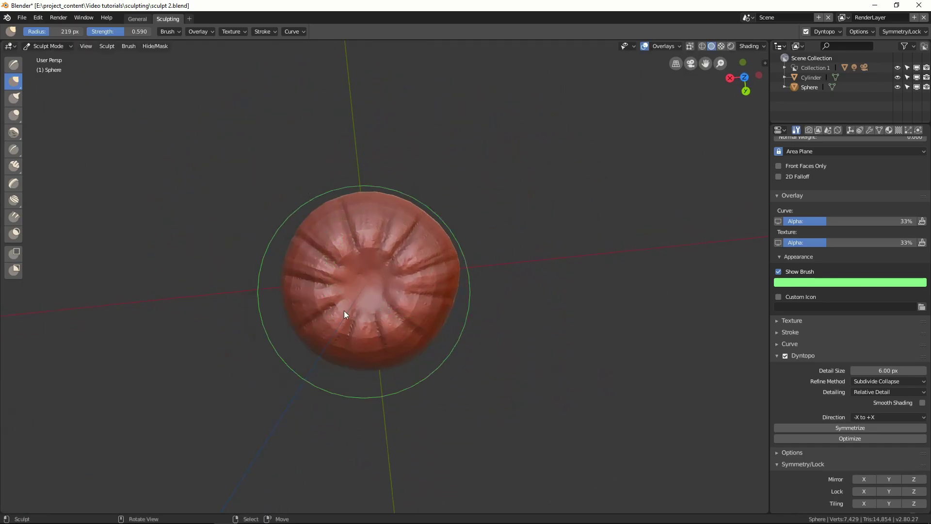
left_click_drag(283, 304, 278, 304)
middle_click_drag(472, 325, 405, 307)
scroll(436, 241, "up", 2)
middle_click_drag(437, 241, 434, 277)
key("f")
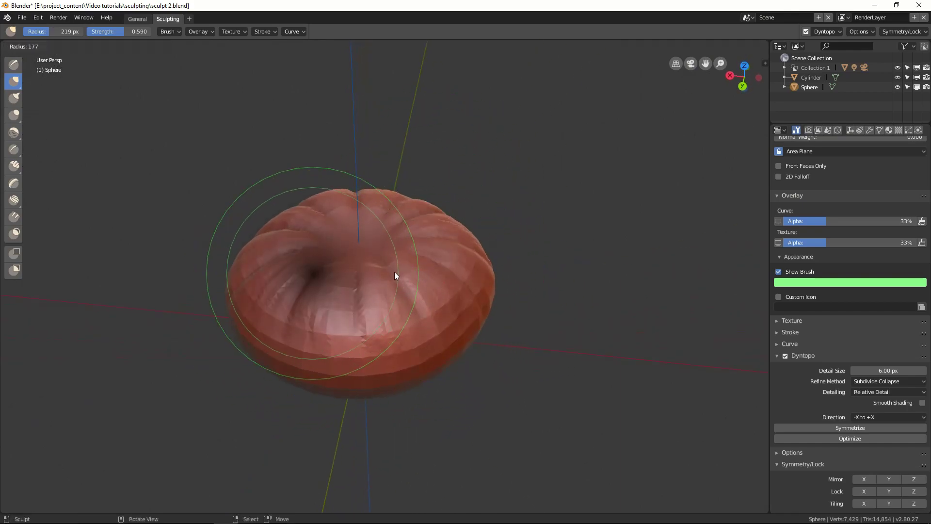
left_click(384, 273)
Step: Extend the raised segments down the pumpkin's front side with the clay brush at a radius of 43 px
key("c")
key("f")
left_click(343, 293)
middle_click_drag(344, 292, 376, 270)
middle_click_drag(383, 357, 376, 306)
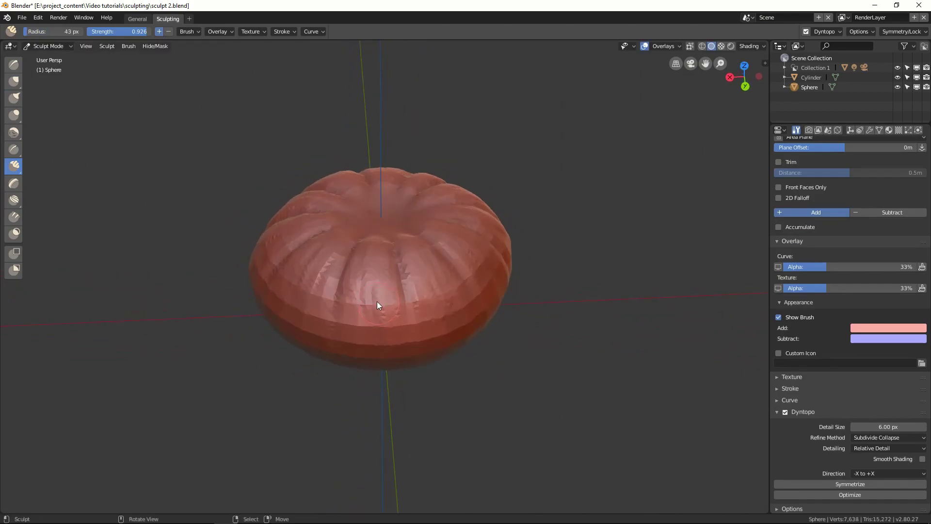
middle_click_drag(378, 348, 357, 353)
left_click_drag(386, 255, 405, 354)
middle_click_drag(405, 354, 392, 273)
mouse_move(397, 257)
left_mouse_down()
mouse_move(407, 305)
mouse_move(420, 309)
mouse_move(405, 282)
mouse_move(401, 306)
left_mouse_up()
Step: Build up the segments on the neighbouring side of the pumpkin with clay strokes running from the top downward
mouse_move(341, 249)
left_mouse_down()
mouse_move(342, 314)
mouse_move(371, 318)
left_mouse_up()
mouse_move(372, 318)
middle_mouse_down()
mouse_move(427, 229)
mouse_move(369, 176)
middle_mouse_up()
mouse_move(394, 232)
left_mouse_down()
mouse_move(450, 228)
mouse_move(496, 250)
left_mouse_up()
middle_click_drag(496, 250, 425, 353)
left_click_drag(425, 353, 319, 277)
mouse_move(319, 277)
middle_mouse_down()
mouse_move(452, 296)
mouse_move(376, 319)
mouse_move(389, 310)
mouse_move(394, 334)
mouse_move(406, 254)
middle_mouse_up()
left_click_drag(351, 233, 349, 255)
Step: Continue the clay strokes around the rest of the pumpkin, carrying its ribs down over the smooth lower side
mouse_move(349, 254)
middle_mouse_down()
mouse_move(341, 316)
mouse_move(386, 281)
middle_mouse_up()
left_click_drag(386, 281, 384, 291)
middle_click_drag(385, 291, 340, 285)
left_click_drag(340, 285, 339, 246)
middle_click_drag(339, 245, 409, 262)
mouse_move(409, 262)
left_mouse_down()
mouse_move(410, 289)
mouse_move(409, 277)
left_mouse_up()
middle_click_drag(409, 276, 405, 252)
left_click_drag(350, 175, 351, 209)
mouse_move(351, 209)
middle_mouse_down()
mouse_move(370, 260)
mouse_move(383, 230)
middle_mouse_up()
mouse_move(417, 275)
middle_mouse_down()
mouse_move(345, 401)
mouse_move(458, 274)
middle_mouse_up()
Step: Enlarge the Grab brush beyond 156 px and push the pumpkin's side and lower edge into a more irregular shape
scroll(458, 274, "down", 3)
scroll(458, 261, "up", 3)
key("g")
key("f")
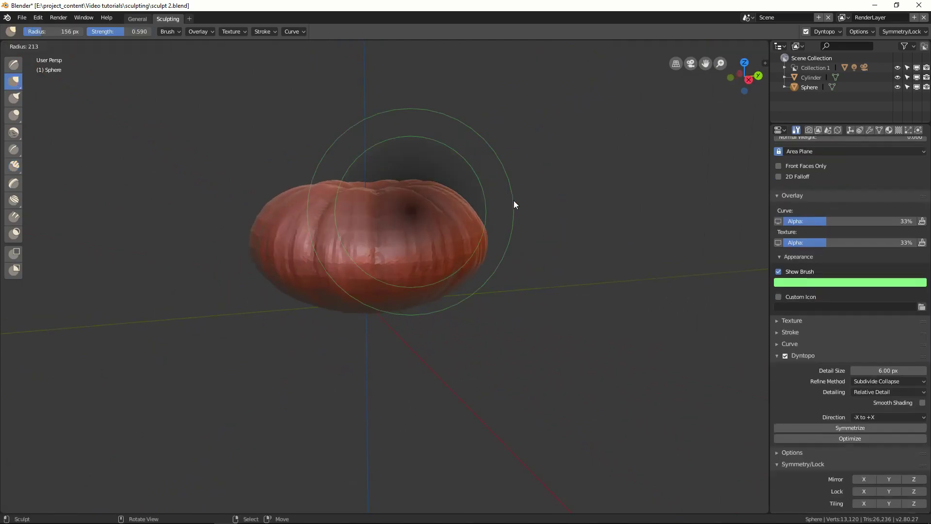
left_click(526, 204)
middle_click_drag(513, 206, 476, 218)
mouse_move(442, 298)
left_mouse_down()
mouse_move(477, 276)
mouse_move(477, 232)
left_mouse_up()
middle_click_drag(476, 233, 450, 229)
left_click_drag(469, 313, 475, 271)
Step: Continue reshaping the pumpkin around its other sides with the Grab brush, shifting the lower edge and upper rim
middle_click_drag(504, 250, 472, 238)
left_click_drag(478, 220, 495, 271)
middle_click_drag(499, 298, 485, 317)
left_click_drag(489, 296, 495, 209)
mouse_move(495, 212)
middle_mouse_down()
mouse_move(536, 270)
mouse_move(509, 222)
mouse_move(490, 318)
mouse_move(411, 338)
mouse_move(437, 290)
mouse_move(594, 310)
middle_mouse_up()
scroll(339, 214, "up", 1)
left_click_drag(297, 197, 290, 309)
mouse_move(291, 309)
middle_mouse_down()
mouse_move(508, 321)
mouse_move(490, 214)
mouse_move(514, 275)
mouse_move(423, 294)
mouse_move(436, 318)
mouse_move(420, 318)
mouse_move(503, 289)
mouse_move(393, 357)
mouse_move(415, 375)
mouse_move(423, 339)
mouse_move(441, 330)
mouse_move(421, 347)
mouse_move(449, 366)
mouse_move(501, 337)
middle_mouse_up()
Step: Resize the sculpting brush and deepen the grooves between the pumpkin's segments with the Crease brush, from top to underside
scroll(493, 218, "down", 2)
scroll(440, 330, "up", 2)
scroll(810, 252, "down", 4)
left_click(807, 257)
left_click(777, 366)
key("f")
left_click(432, 340)
scroll(466, 407, "down", 1)
key("f")
middle_click_drag(433, 342, 507, 401)
left_click(489, 404)
key("shift+c")
mouse_move(424, 324)
middle_mouse_down()
mouse_move(450, 334)
mouse_move(426, 359)
mouse_move(382, 298)
mouse_move(405, 253)
mouse_move(382, 350)
mouse_move(444, 209)
mouse_move(399, 313)
mouse_move(378, 303)
mouse_move(381, 327)
mouse_move(430, 260)
mouse_move(420, 237)
mouse_move(438, 248)
mouse_move(451, 358)
mouse_move(436, 332)
mouse_move(420, 333)
mouse_move(440, 223)
mouse_move(425, 260)
mouse_move(513, 310)
mouse_move(457, 429)
mouse_move(451, 332)
mouse_move(425, 266)
middle_mouse_up()
key("shift+c")
left_click_drag(430, 266, 435, 335)
mouse_move(438, 368)
middle_mouse_down()
mouse_move(441, 299)
mouse_move(458, 260)
mouse_move(403, 253)
mouse_move(406, 284)
mouse_move(390, 252)
mouse_move(374, 283)
mouse_move(365, 274)
mouse_move(385, 319)
mouse_move(403, 247)
mouse_move(341, 263)
mouse_move(362, 185)
mouse_move(391, 277)
mouse_move(342, 245)
mouse_move(448, 307)
mouse_move(346, 298)
mouse_move(386, 325)
mouse_move(417, 312)
mouse_move(428, 233)
middle_mouse_up()
Step: Set the Dyntopo detail size to 3 px and refine the grooves around the pumpkin with the Crease brush
key("c")
middle_click_drag(405, 106, 533, 272)
scroll(795, 207, "down", 5)
left_click(795, 207)
left_click(886, 287)
type("3")
key("Return")
key("shift+c")
mouse_move(460, 234)
middle_mouse_down()
mouse_move(490, 318)
mouse_move(417, 244)
mouse_move(361, 252)
mouse_move(417, 341)
mouse_move(420, 226)
mouse_move(435, 309)
mouse_move(446, 160)
mouse_move(447, 333)
mouse_move(451, 222)
mouse_move(474, 277)
mouse_move(472, 216)
mouse_move(476, 289)
mouse_move(462, 383)
mouse_move(426, 197)
mouse_move(432, 305)
mouse_move(457, 278)
mouse_move(523, 283)
mouse_move(476, 145)
mouse_move(478, 203)
mouse_move(572, 219)
mouse_move(479, 313)
mouse_move(441, 291)
mouse_move(432, 386)
mouse_move(380, 173)
mouse_move(438, 234)
mouse_move(384, 312)
middle_mouse_up()
mouse_move(551, 250)
middle_mouse_down()
mouse_move(494, 270)
mouse_move(501, 294)
mouse_move(488, 327)
mouse_move(434, 313)
middle_mouse_up()
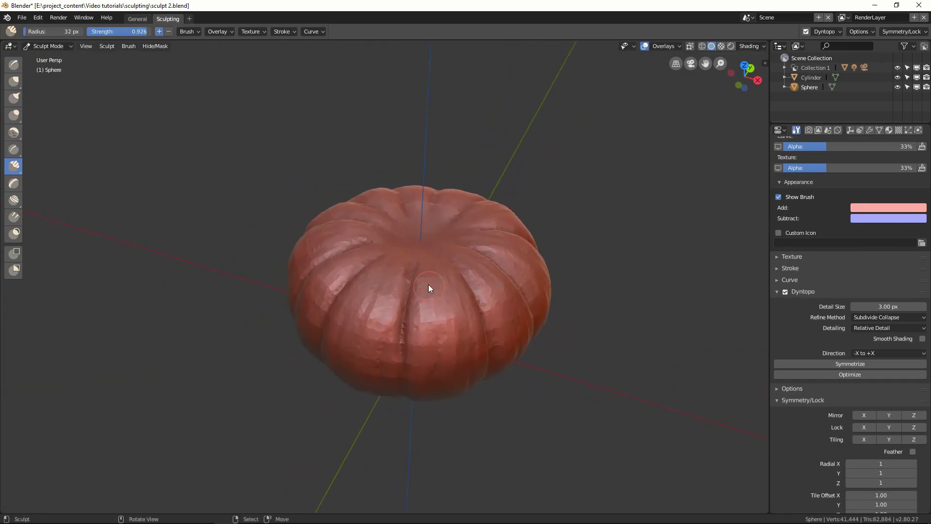
Step: Resize the Clay Strips brush from 32 px and lay downward strokes along a front segment
key("c")
mouse_move(440, 270)
middle_mouse_down()
mouse_move(439, 208)
mouse_move(442, 283)
mouse_move(454, 275)
mouse_move(382, 336)
mouse_move(434, 284)
mouse_move(423, 208)
mouse_move(391, 284)
mouse_move(390, 193)
mouse_move(438, 241)
middle_mouse_up()
key("f")
left_click(442, 283)
key("bracketleft")
left_click_drag(438, 240, 430, 299)
mouse_move(431, 299)
middle_mouse_down()
mouse_move(405, 291)
mouse_move(434, 247)
mouse_move(449, 274)
mouse_move(499, 287)
mouse_move(436, 311)
mouse_move(445, 313)
mouse_move(417, 269)
mouse_move(422, 237)
middle_mouse_up()
Step: Enlarge the brush and add clay strokes to the neighbouring segments, working the adjoining grooves with the Crease brush
key("bracketright")
key("bracketright")
key("bracketright")
key("bracketright")
mouse_move(432, 150)
middle_mouse_down()
mouse_move(434, 298)
mouse_move(493, 252)
mouse_move(368, 301)
mouse_move(394, 200)
mouse_move(405, 292)
mouse_move(376, 305)
middle_mouse_up()
key("shift+c")
key("c")
left_click_drag(377, 305, 380, 282)
mouse_move(380, 282)
middle_mouse_down()
mouse_move(424, 243)
mouse_move(451, 249)
mouse_move(438, 231)
mouse_move(488, 252)
mouse_move(462, 288)
mouse_move(430, 301)
mouse_move(466, 266)
mouse_move(434, 261)
mouse_move(425, 219)
mouse_move(424, 262)
mouse_move(413, 156)
mouse_move(380, 285)
mouse_move(417, 219)
mouse_move(394, 212)
mouse_move(357, 233)
mouse_move(394, 245)
mouse_move(452, 377)
mouse_move(528, 316)
mouse_move(346, 289)
mouse_move(425, 309)
mouse_move(401, 287)
mouse_move(391, 197)
mouse_move(388, 333)
mouse_move(422, 329)
mouse_move(412, 234)
mouse_move(407, 278)
mouse_move(442, 251)
mouse_move(445, 260)
mouse_move(432, 266)
mouse_move(473, 303)
mouse_move(455, 275)
mouse_move(459, 242)
mouse_move(461, 255)
mouse_move(438, 287)
mouse_move(391, 269)
middle_mouse_up()
key("shift+c")
key("c")
left_click_drag(391, 267, 372, 299)
Step: Run clay strokes down the next segments to build up their vertical surface texture
middle_click_drag(488, 241, 456, 242)
mouse_move(450, 240)
left_mouse_down()
mouse_move(429, 279)
mouse_move(433, 294)
left_mouse_up()
mouse_move(449, 296)
middle_mouse_down()
mouse_move(492, 392)
mouse_move(423, 287)
mouse_move(398, 341)
mouse_move(441, 271)
mouse_move(464, 258)
mouse_move(378, 266)
middle_mouse_up()
left_click_drag(378, 267, 426, 332)
mouse_move(426, 333)
middle_mouse_down()
mouse_move(445, 301)
mouse_move(463, 332)
mouse_move(418, 325)
mouse_move(419, 234)
middle_mouse_up()
left_click_drag(419, 235, 405, 248)
Step: Sharpen the grooves on the following side with the Crease brush and texture its segments with short clay strokes
mouse_move(405, 247)
middle_mouse_down()
mouse_move(410, 212)
mouse_move(424, 281)
mouse_move(403, 251)
mouse_move(420, 316)
middle_mouse_up()
key("shift+c")
key("c")
left_click_drag(367, 218, 359, 286)
middle_click_drag(359, 286, 430, 268)
left_click_drag(431, 267, 446, 276)
mouse_move(446, 276)
middle_mouse_down()
mouse_move(467, 287)
mouse_move(468, 223)
mouse_move(417, 298)
mouse_move(444, 272)
middle_mouse_up()
left_click_drag(444, 272, 444, 253)
mouse_move(444, 253)
middle_mouse_down()
mouse_move(424, 205)
mouse_move(421, 245)
mouse_move(386, 249)
middle_mouse_up()
Step: Resize the 66 px Grab brush and adjust the bulge of the pumpkin's side segments
key("g")
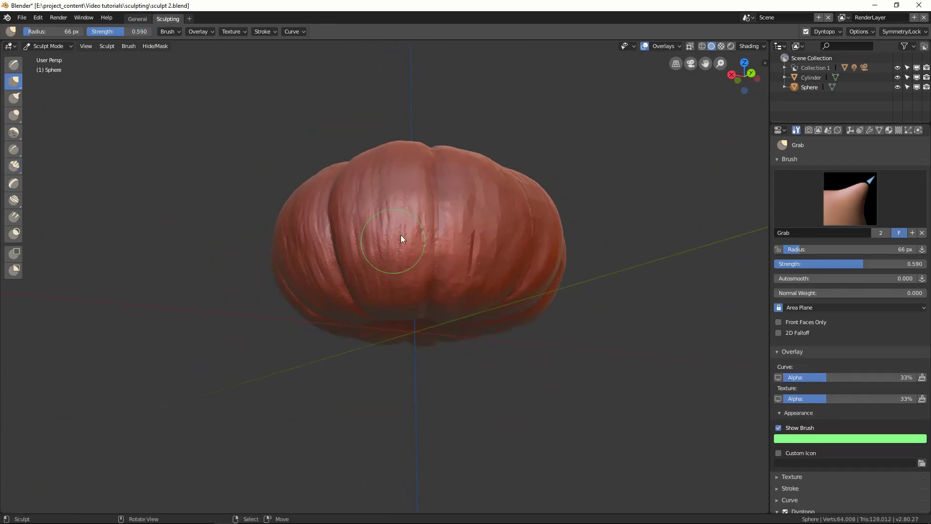
key("f")
key("f")
mouse_move(310, 247)
middle_mouse_down()
mouse_move(456, 253)
mouse_move(433, 325)
mouse_move(421, 248)
middle_mouse_up()
left_click(496, 255)
Step: Resize the Clay Strips brush and add fine vertical ridges to the adjusted side segments
key("c")
key("f")
left_click(420, 274)
left_click_drag(421, 247, 417, 220)
mouse_move(417, 219)
middle_mouse_down()
mouse_move(456, 263)
mouse_move(470, 209)
middle_mouse_up()
mouse_move(470, 208)
left_mouse_down()
mouse_move(476, 228)
mouse_move(474, 214)
left_mouse_up()
mouse_move(473, 213)
middle_mouse_down()
mouse_move(462, 208)
mouse_move(466, 223)
middle_mouse_up()
key("f")
left_click(461, 218)
left_click_drag(463, 218, 465, 246)
Step: Crease the groove toward the pumpkin's lower edge and lay clay strokes over the adjacent segment
middle_click_drag(465, 246, 401, 295)
key("shift+c")
left_click_drag(401, 295, 401, 331)
mouse_move(402, 291)
middle_mouse_down()
mouse_move(401, 342)
mouse_move(443, 347)
middle_mouse_up()
mouse_move(444, 290)
middle_mouse_down()
mouse_move(466, 320)
mouse_move(474, 238)
mouse_move(417, 218)
middle_mouse_up()
key("3")
left_click_drag(417, 218, 402, 240)
Step: Carry the clay ridges down the lower side of the next segments and crease the groove between them
middle_click_drag(402, 241, 427, 291)
left_click_drag(427, 291, 436, 324)
middle_click_drag(435, 324, 383, 310)
left_click_drag(383, 310, 391, 350)
mouse_move(391, 350)
middle_mouse_down()
mouse_move(418, 315)
mouse_move(503, 260)
mouse_move(413, 280)
middle_mouse_up()
key("f")
left_click(368, 327)
mouse_move(368, 327)
middle_mouse_down()
mouse_move(405, 297)
mouse_move(444, 353)
mouse_move(480, 343)
mouse_move(391, 271)
middle_mouse_up()
key("shift+c")
key("3")
Step: Resize the Grab brush and adjust the pumpkin's overall silhouette from the side
mouse_move(409, 322)
middle_mouse_down()
mouse_move(434, 264)
mouse_move(438, 322)
middle_mouse_up()
scroll(478, 285, "down", 3)
mouse_move(478, 282)
middle_mouse_down()
mouse_move(493, 275)
mouse_move(425, 317)
mouse_move(397, 309)
mouse_move(441, 320)
mouse_move(426, 277)
mouse_move(369, 381)
mouse_move(380, 320)
mouse_move(430, 288)
middle_mouse_up()
key("f")
key("g")
key("f")
left_click(475, 287)
Step: Resize the Clay Strips brush to 20 px and crease a groove between the pumpkin's side segments
key("3")
key("f")
mouse_move(410, 257)
middle_mouse_down()
mouse_move(411, 288)
mouse_move(426, 261)
mouse_move(409, 210)
mouse_move(429, 326)
mouse_move(443, 292)
mouse_move(407, 303)
mouse_move(419, 248)
mouse_move(395, 337)
mouse_move(426, 266)
mouse_move(427, 286)
mouse_move(468, 323)
mouse_move(478, 266)
mouse_move(416, 316)
mouse_move(446, 337)
mouse_move(392, 297)
mouse_move(451, 385)
mouse_move(446, 276)
mouse_move(457, 286)
mouse_move(510, 188)
middle_mouse_up()
left_click(417, 278)
key("shift+c")
key("c")
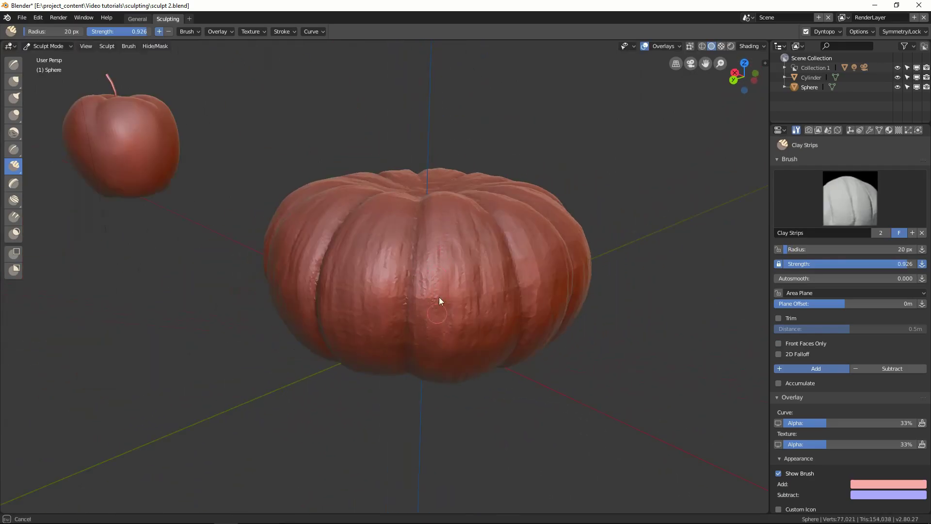
Step: Add fine vertical clay ridges along the neighbouring side segments of the pumpkin
mouse_move(438, 297)
middle_mouse_down()
mouse_move(487, 243)
mouse_move(468, 263)
mouse_move(462, 296)
mouse_move(474, 274)
mouse_move(396, 334)
middle_mouse_up()
scroll(497, 250, "down", 4)
scroll(468, 262, "up", 3)
left_click_drag(396, 333, 417, 291)
mouse_move(417, 291)
middle_mouse_down()
mouse_move(432, 311)
mouse_move(414, 237)
middle_mouse_up()
mouse_move(396, 271)
middle_mouse_down()
mouse_move(438, 222)
mouse_move(509, 266)
mouse_move(470, 292)
mouse_move(477, 224)
mouse_move(470, 272)
mouse_move(483, 270)
middle_mouse_up()
left_click_drag(483, 269, 487, 210)
mouse_move(487, 209)
middle_mouse_down()
mouse_move(416, 316)
mouse_move(440, 252)
mouse_move(457, 321)
mouse_move(494, 298)
mouse_move(446, 276)
mouse_move(457, 347)
mouse_move(451, 343)
mouse_move(448, 330)
mouse_move(467, 314)
mouse_move(469, 267)
mouse_move(444, 210)
mouse_move(459, 217)
mouse_move(418, 303)
mouse_move(420, 288)
mouse_move(456, 299)
mouse_move(443, 197)
mouse_move(470, 226)
mouse_move(453, 266)
mouse_move(478, 286)
middle_mouse_up()
Step: Crease the next groove and lay and carve clay strokes over the adjoining segments
left_click(504, 349)
key("shift+c")
mouse_move(505, 349)
middle_mouse_down("shift")
mouse_move(508, 315)
mouse_move(489, 295)
mouse_move(461, 290)
mouse_move(487, 188)
mouse_move(485, 141)
middle_mouse_up("shift")
key("c")
middle_click_drag(461, 319, 372, 278)
middle_click_drag(411, 316, 297, 401)
key("f")
left_click_drag(343, 354, 398, 349, "ctrl")
Step: Adjust the shape of a pumpkin segment with the Grab brush
middle_click_drag(398, 397, 462, 388)
scroll(462, 388, "down", 3)
key("g")
left_click_drag(388, 349, 382, 362)
Step: Resize the Clay Strips brush and extend the ridges across the upper ends of the pumpkin's segments
key("f")
middle_click_drag(382, 362, 410, 358)
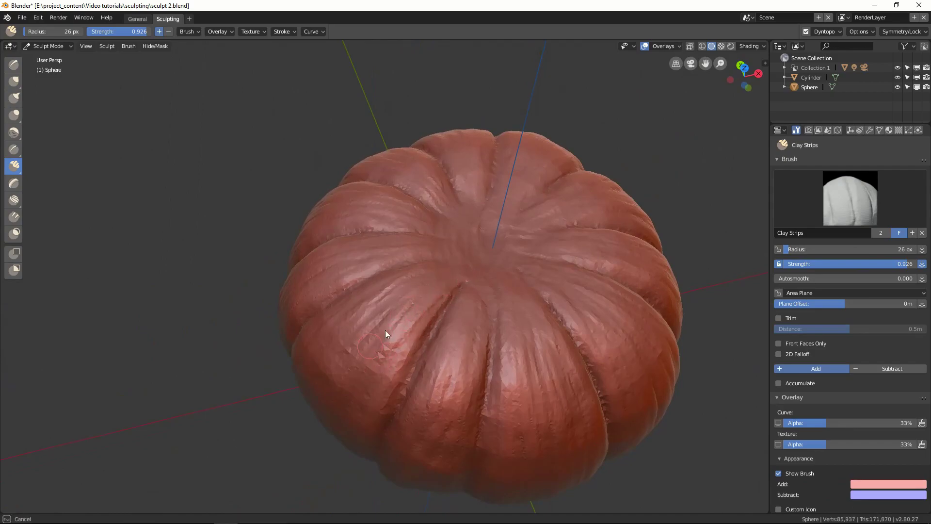
middle_click_drag(378, 336, 441, 345)
left_click_drag(441, 346, 433, 296)
mouse_move(399, 342)
middle_mouse_down()
mouse_move(486, 286)
mouse_move(453, 276)
mouse_move(456, 301)
mouse_move(462, 246)
mouse_move(369, 321)
middle_mouse_up()
key("f")
left_click(454, 277)
left_click(449, 289)
left_click(443, 321)
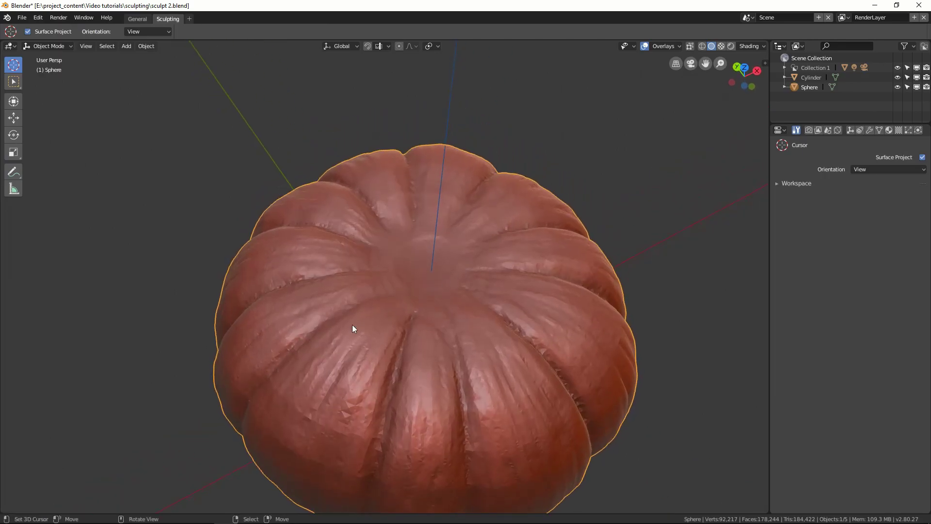
Step: Switch to the General workspace and add a cylinder mesh with 32 vertices above the pumpkin
left_click(137, 18)
middle_click_drag(434, 302, 390, 242)
key("shift+a")
mouse_move(382, 248)
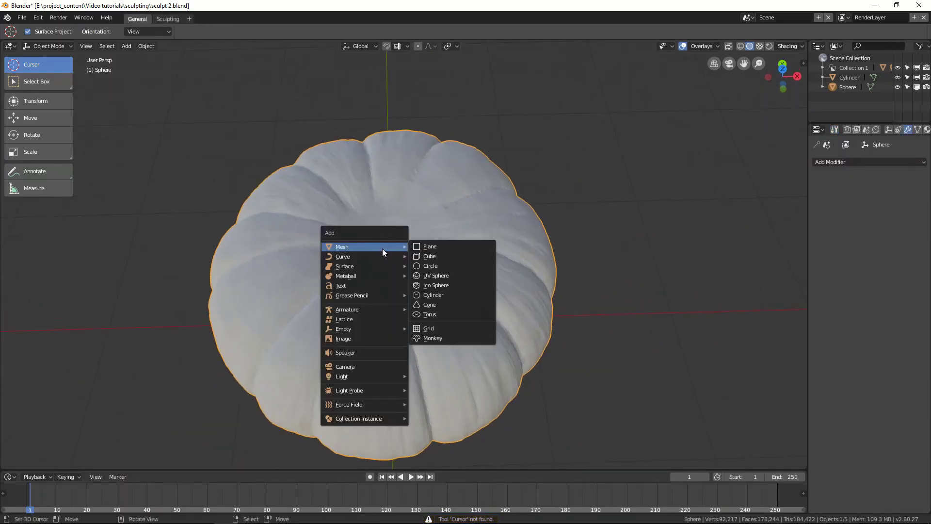
left_click(442, 294)
middle_click_drag(447, 269, 561, 176)
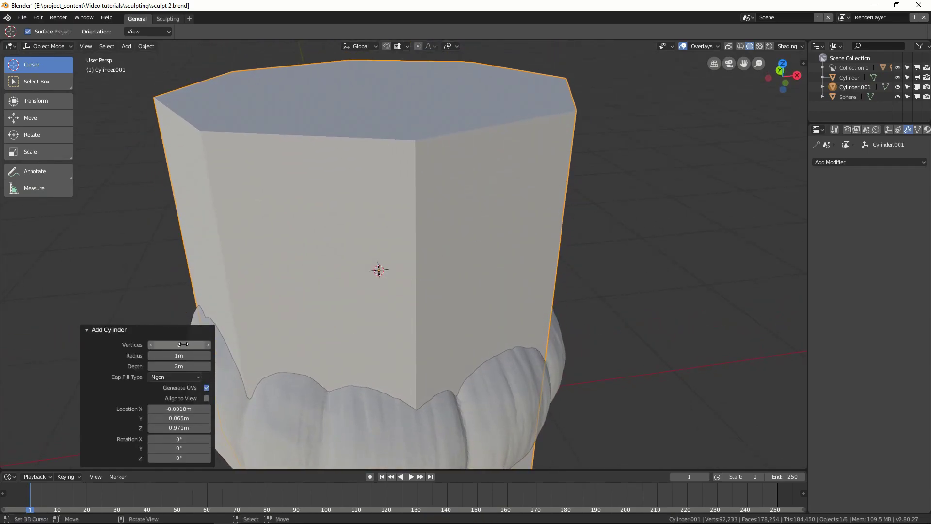
type("32")
key("Return")
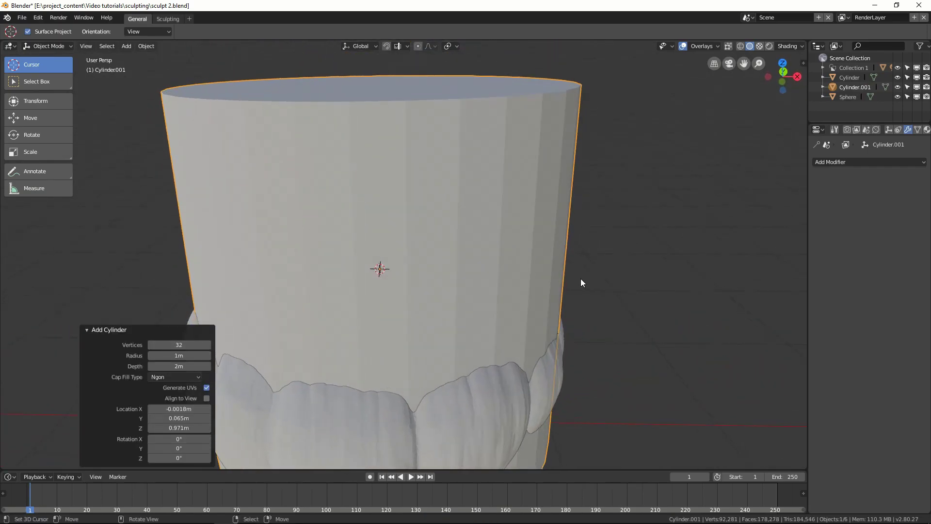
Step: Scale the cylinder's mesh down to stem width and raise it about 0.053 m along Z in the pumpkin's top hollow
key("Tab")
key("s")
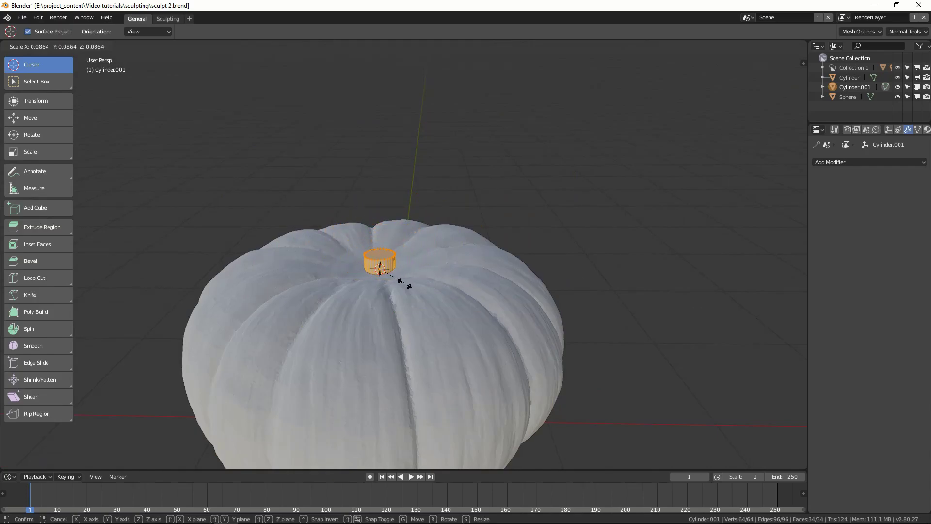
mouse_move(418, 263)
middle_mouse_down()
mouse_move(498, 302)
mouse_move(484, 304)
middle_mouse_up()
key("alt+z")
scroll(469, 289, "up", 2)
left_click(468, 275)
key("z")
key("z")
mouse_move(557, 306)
middle_mouse_down()
mouse_move(417, 308)
mouse_move(426, 290)
middle_mouse_up()
key("z")
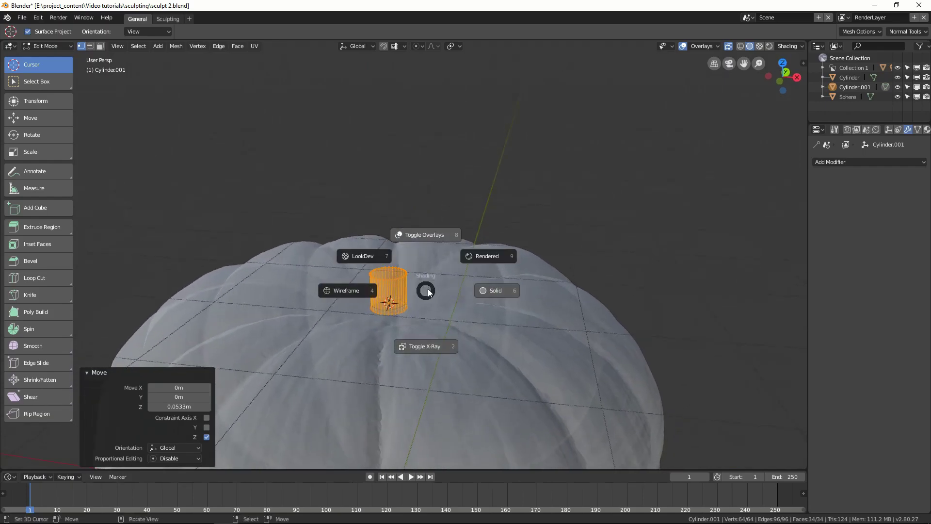
middle_click_drag(430, 348, 409, 254)
scroll(409, 254, "up", 3)
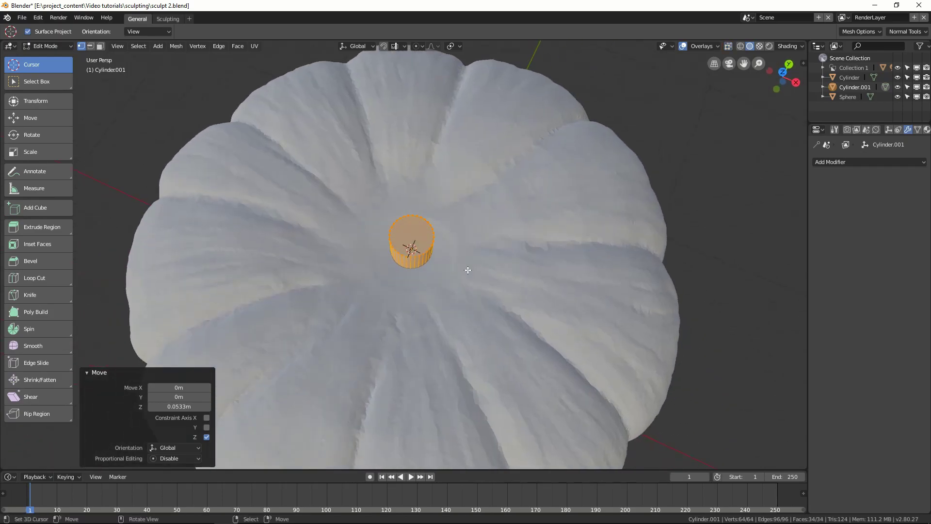
Step: Select the cylinder's top ring and raise it about 0.331 m along Z to lengthen the stem
left_click(466, 264)
mouse_move(474, 252)
middle_mouse_down()
mouse_move(472, 236)
mouse_move(475, 243)
middle_mouse_up()
left_click(404, 265, "alt")
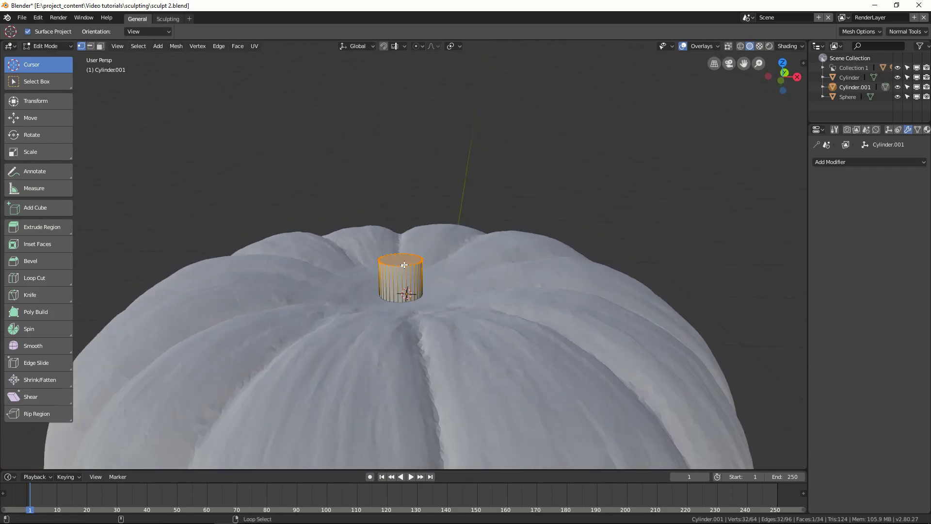
left_click(432, 156)
middle_click_drag(432, 155, 455, 211)
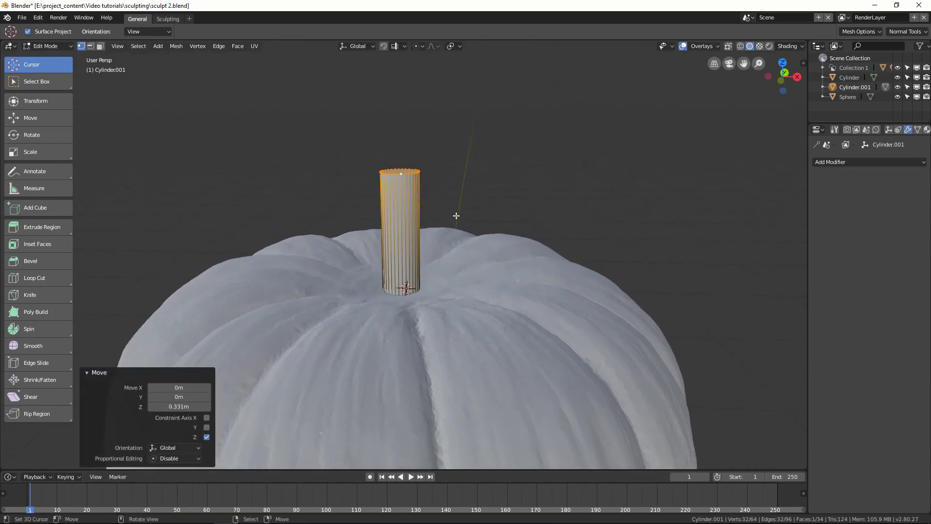
Step: Add edge loops near the stem's bottom and scale them into a narrow waist above a flared base
key("s")
left_click(467, 219)
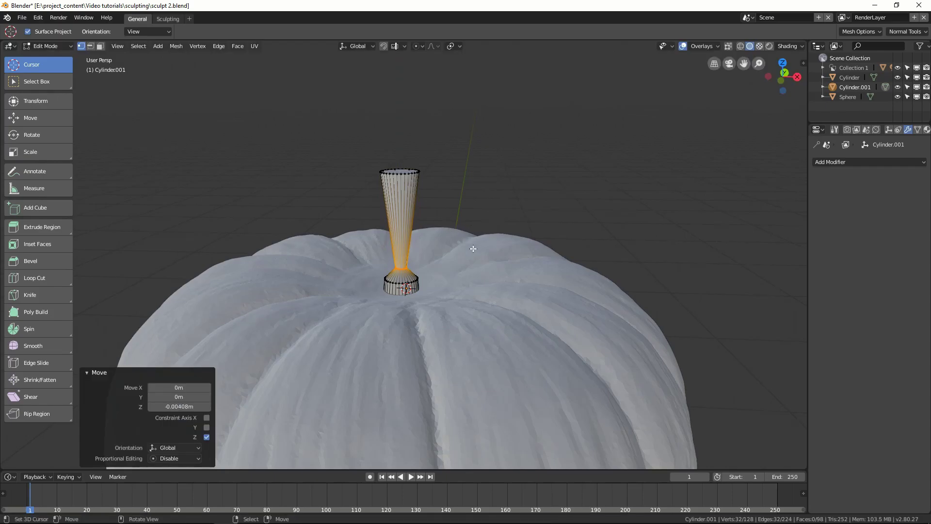
scroll(475, 247, "up", 2)
left_click(417, 292, "alt")
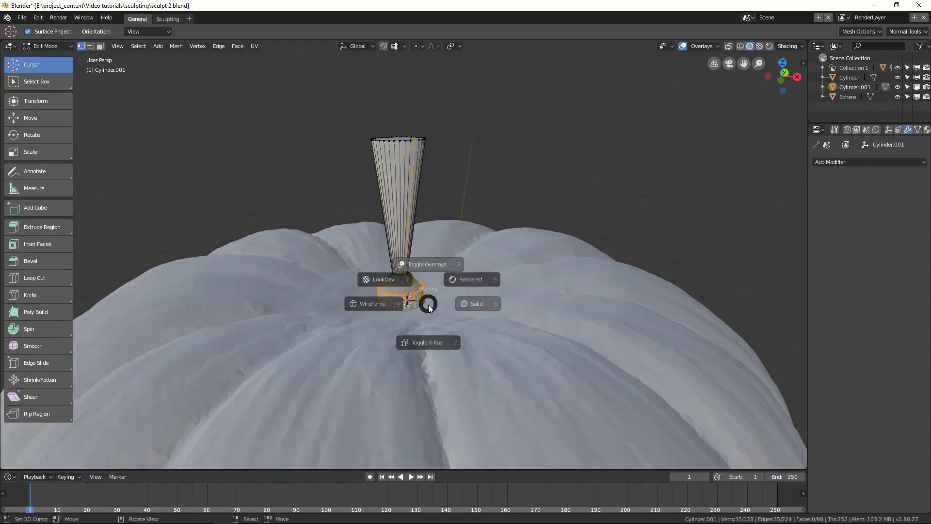
left_click(388, 306)
Step: Rotate the stem's top ring by about -31.8° and bend the shaft at an added middle edge loop
scroll(421, 213, "up", 1)
key("alt+a")
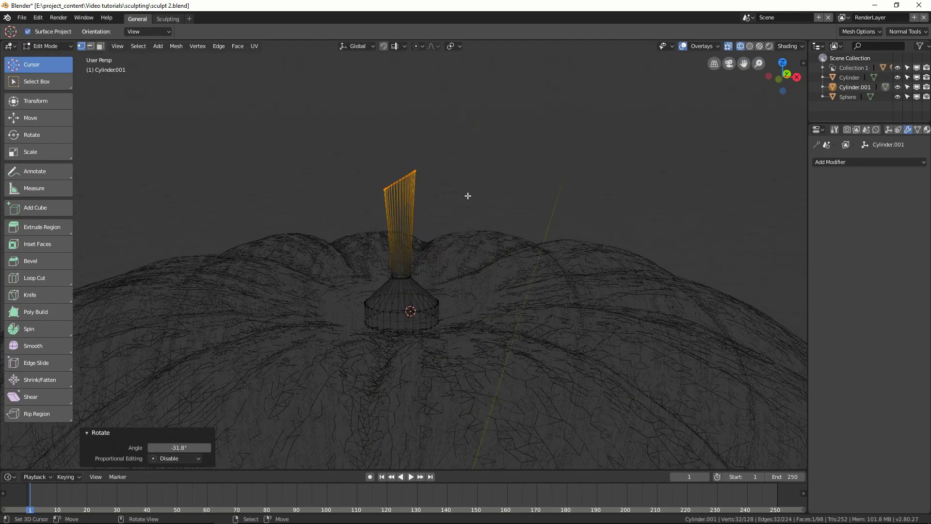
key("r")
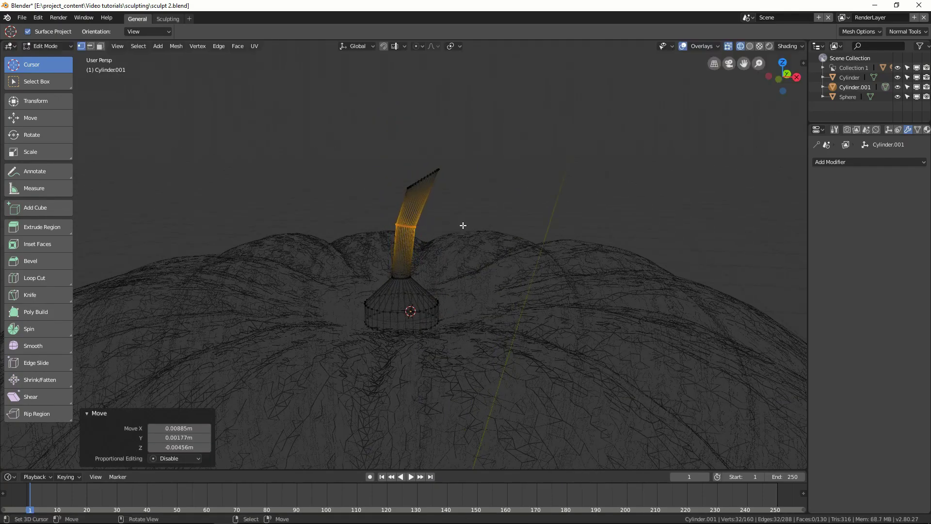
Step: Scale the stem's waist ring by about 1.615 and raise the stem about 0.016 m along Z
key("z")
left_click(534, 289)
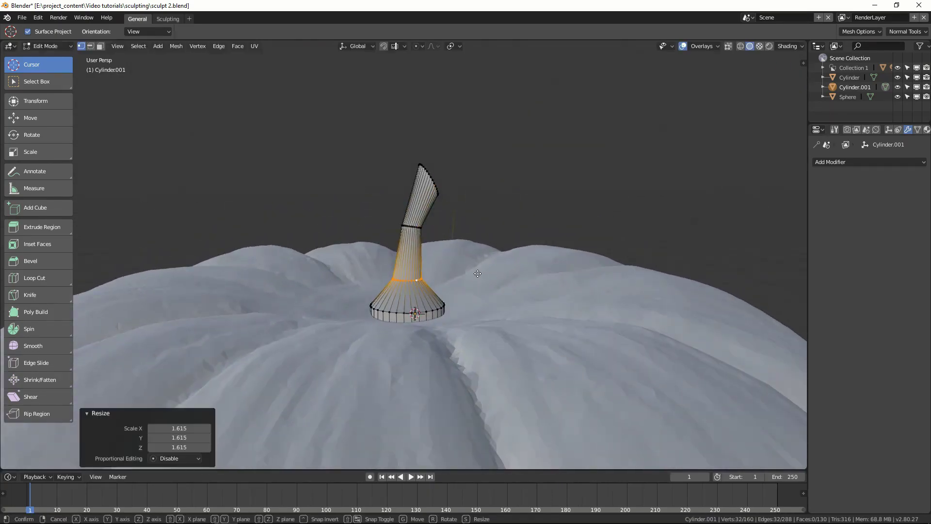
key("shift+z")
key("Tab")
mouse_move(444, 241)
middle_mouse_down()
mouse_move(478, 254)
mouse_move(459, 260)
mouse_move(508, 211)
middle_mouse_up()
key("shift+z")
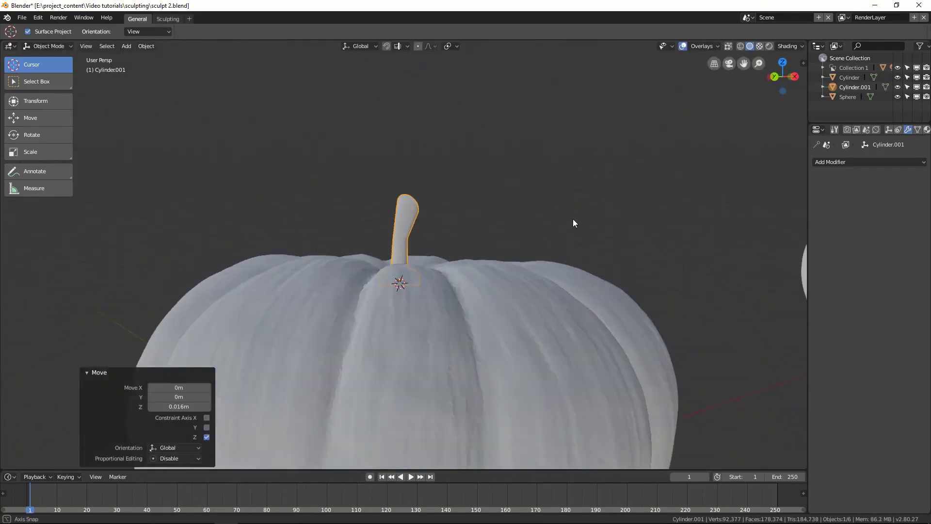
Step: Enlarge the stem object slightly, apply its scale and return to the Sculpting workspace
mouse_move(573, 220)
middle_mouse_down()
mouse_move(478, 245)
mouse_move(483, 236)
mouse_move(445, 285)
middle_mouse_up()
scroll(478, 245, "up", 3)
key("Tab")
key("Tab")
key("ctrl+Page_Down")
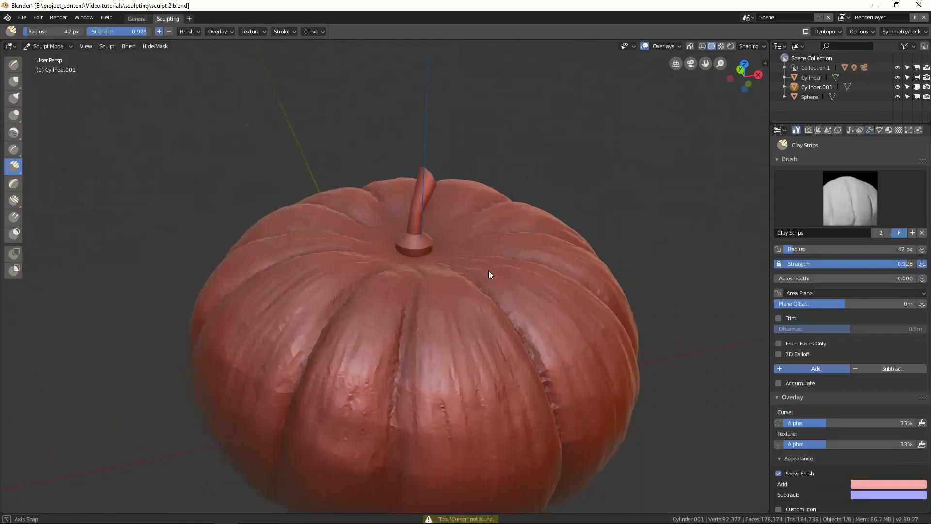
key("ctrl+Page_Up")
key("s")
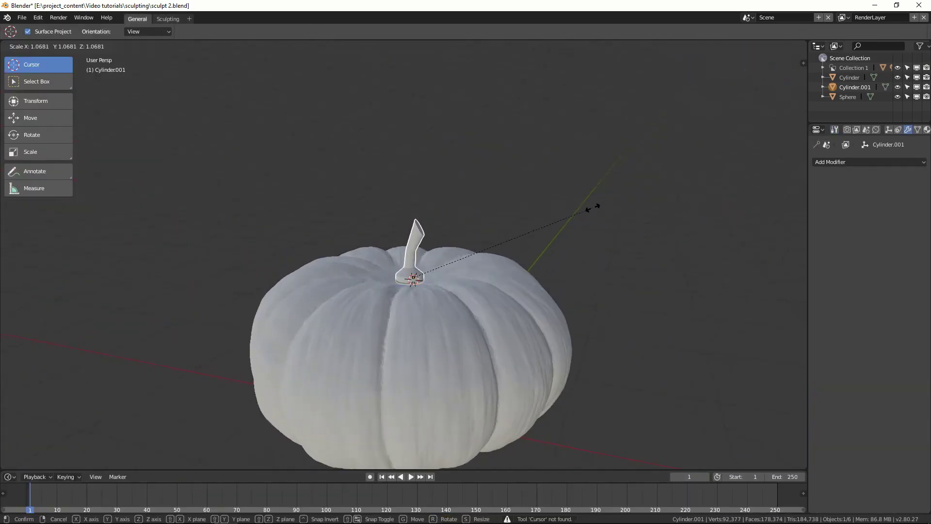
left_click(577, 218)
key("ctrl+a")
left_click(578, 231)
left_click(168, 18)
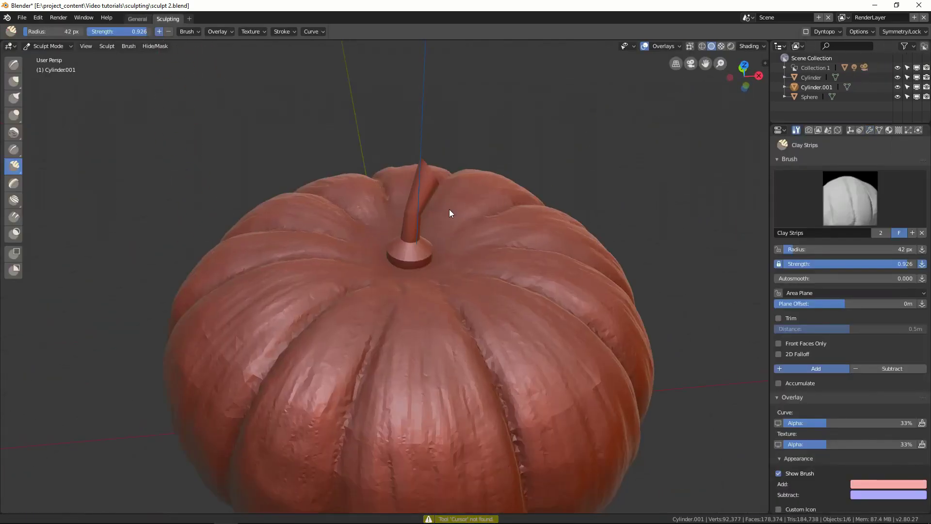
Step: Enable Dyntopo with a 3.00 px detail size for the stem and resize the Clay Strips brush to 21 px
scroll(519, 303, "up", 4)
scroll(818, 441, "down", 8)
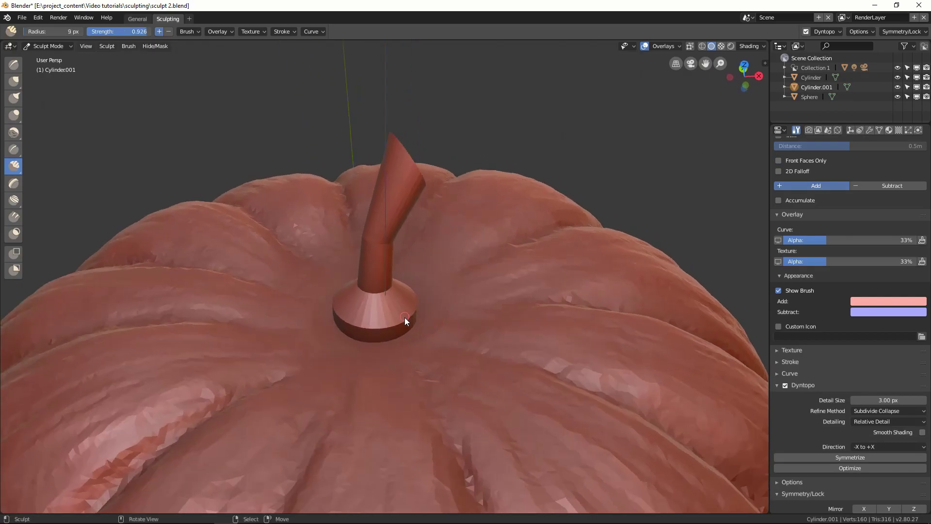
key("f")
left_click(411, 316)
middle_click_drag(411, 316, 368, 277)
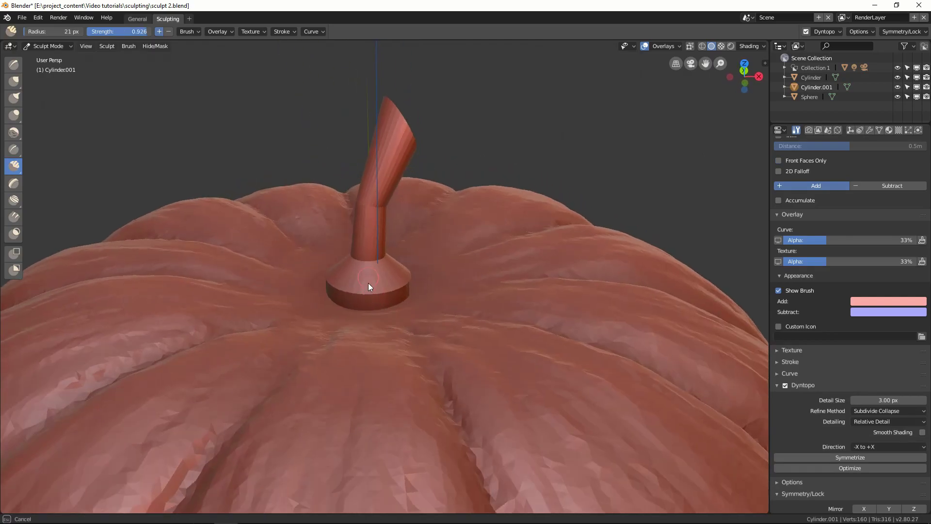
Step: Round off the stem's flared base and rough up the shaft with brush strokes
mouse_move(411, 310)
middle_mouse_down()
mouse_move(302, 275)
mouse_move(360, 257)
mouse_move(373, 307)
mouse_move(408, 281)
mouse_move(436, 279)
mouse_move(437, 317)
mouse_move(376, 324)
mouse_move(371, 298)
mouse_move(401, 228)
mouse_move(389, 200)
mouse_move(406, 242)
middle_mouse_up()
key("x")
key("g")
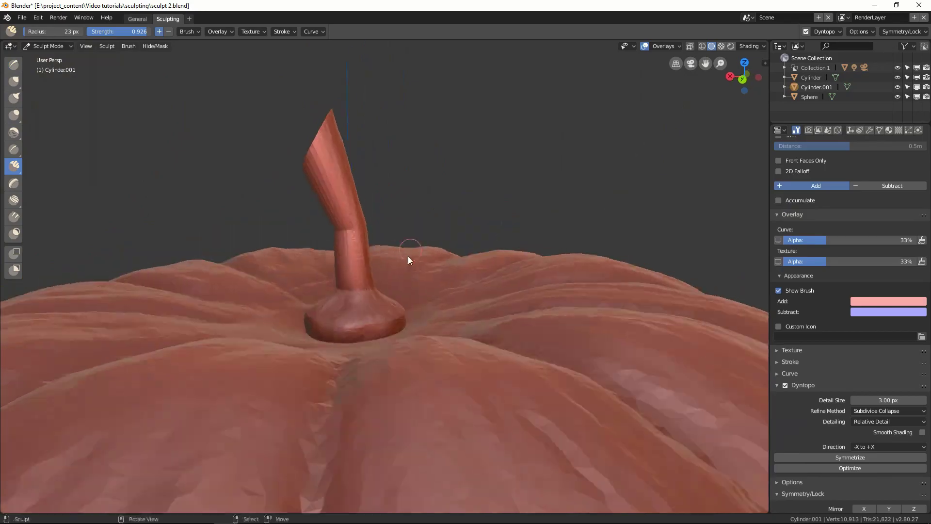
left_click_drag(406, 242, 323, 316)
mouse_move(324, 316)
middle_mouse_down()
mouse_move(366, 323)
mouse_move(343, 320)
mouse_move(335, 338)
mouse_move(387, 310)
mouse_move(371, 278)
mouse_move(399, 301)
mouse_move(423, 354)
mouse_move(449, 350)
mouse_move(447, 248)
mouse_move(363, 322)
mouse_move(366, 312)
mouse_move(406, 302)
mouse_move(417, 312)
middle_mouse_up()
Step: Sculpt grooves around the stem's base and a hollow into its cut end, adjusting the brush as needed
key("bracketleft")
key("bracketleft")
key("bracketleft")
key("bracketleft")
key("bracketleft")
key("bracketright")
key("bracketright")
key("bracketright")
key("bracketright")
key("bracketright")
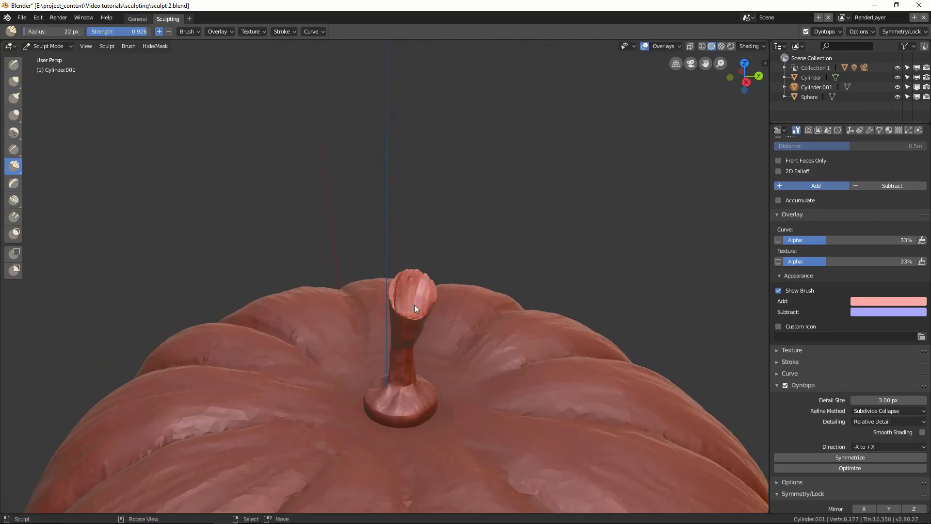
Step: Switch to the Grab brush and show its falloff curve settings
key("c")
left_click(795, 248)
left_click(790, 284)
scroll(813, 291, "down", 1)
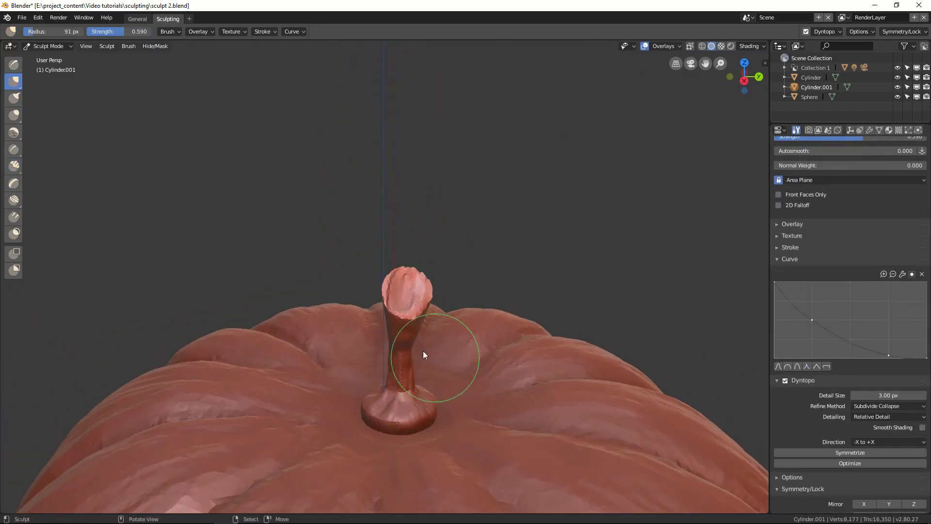
Step: Pull the stem's rim into shape with the Grab brush and rework its cut end and flared base with strokes
left_click(418, 295)
key("c")
middle_click_drag(398, 298, 393, 317)
left_click_drag(393, 317, 430, 302)
mouse_move(429, 303)
middle_mouse_down()
mouse_move(423, 287)
mouse_move(439, 308)
mouse_move(414, 278)
mouse_move(429, 252)
mouse_move(484, 255)
mouse_move(403, 294)
mouse_move(409, 313)
mouse_move(384, 314)
mouse_move(409, 308)
middle_mouse_up()
left_click_drag(411, 426, 407, 455)
mouse_move(406, 455)
middle_mouse_down()
mouse_move(453, 405)
mouse_move(465, 415)
mouse_move(444, 423)
mouse_move(432, 372)
mouse_move(469, 395)
mouse_move(458, 437)
mouse_move(403, 422)
mouse_move(365, 383)
mouse_move(326, 386)
mouse_move(423, 428)
mouse_move(374, 395)
mouse_move(376, 411)
mouse_move(412, 368)
mouse_move(404, 290)
mouse_move(386, 273)
mouse_move(402, 274)
mouse_move(391, 282)
mouse_move(417, 313)
mouse_move(438, 276)
mouse_move(368, 260)
mouse_move(386, 315)
mouse_move(441, 247)
mouse_move(439, 263)
mouse_move(357, 243)
mouse_move(366, 208)
mouse_move(401, 277)
mouse_move(405, 312)
mouse_move(391, 339)
mouse_move(413, 380)
mouse_move(359, 331)
mouse_move(370, 213)
mouse_move(361, 230)
mouse_move(399, 289)
mouse_move(388, 199)
mouse_move(369, 266)
mouse_move(432, 248)
mouse_move(379, 256)
middle_mouse_up()
Step: Resize the sculpting brush and build up detail along the stem's shaft and tip
key("c")
key("shift+c")
key("c")
key("f")
left_click(397, 259)
key("c")
key("f")
left_click(386, 264)
scroll(386, 264, "up", 3)
key("f")
left_click(422, 236)
Step: Adjust the brush size and roughen the rim of the stem's cut end
mouse_move(444, 239)
middle_mouse_down()
mouse_move(372, 270)
mouse_move(365, 316)
mouse_move(434, 302)
mouse_move(371, 306)
mouse_move(409, 321)
mouse_move(424, 316)
mouse_move(394, 307)
mouse_move(402, 325)
middle_mouse_up()
key("f")
key("f")
key("f")
left_click_drag(401, 322, 407, 318)
mouse_move(406, 318)
middle_mouse_down()
mouse_move(399, 329)
mouse_move(427, 292)
mouse_move(441, 331)
mouse_move(382, 280)
mouse_move(409, 322)
mouse_move(415, 315)
mouse_move(410, 289)
mouse_move(374, 330)
mouse_move(401, 349)
mouse_move(399, 310)
mouse_move(451, 349)
mouse_move(371, 346)
mouse_move(392, 362)
mouse_move(374, 317)
mouse_move(388, 345)
mouse_move(407, 333)
middle_mouse_up()
key("x")
key("c")
key("shift+c")
key("c")
Step: Carve lengthwise grooves into the stem's cut end with an 8 px Clay Strips brush
mouse_move(364, 366)
middle_mouse_down()
mouse_move(387, 342)
mouse_move(368, 356)
mouse_move(422, 347)
mouse_move(411, 320)
mouse_move(429, 265)
mouse_move(429, 306)
mouse_move(419, 273)
mouse_move(399, 313)
mouse_move(404, 271)
mouse_move(354, 303)
mouse_move(370, 247)
middle_mouse_up()
key("shift+c")
key("c")
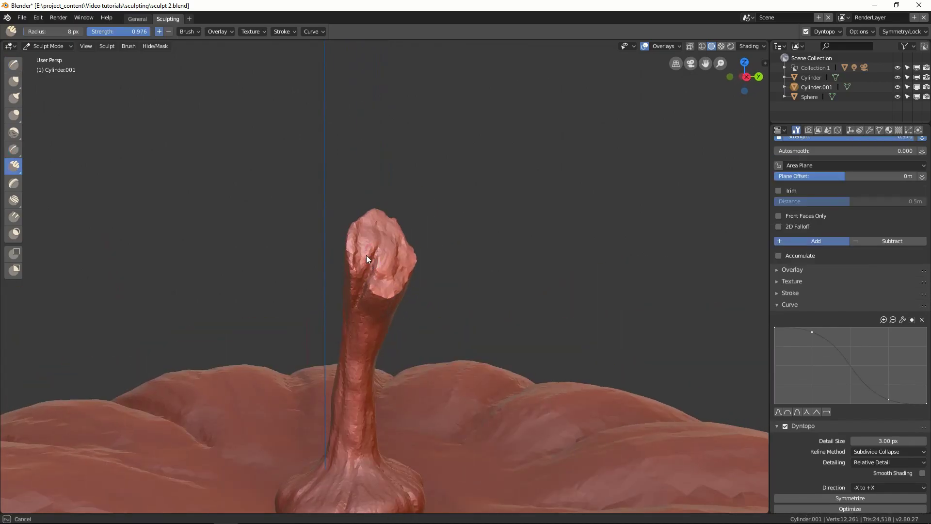
scroll(371, 220, "down", 1)
left_click_drag(371, 233, 374, 298)
mouse_move(374, 298)
middle_mouse_down()
mouse_move(477, 306)
mouse_move(495, 295)
mouse_move(454, 296)
mouse_move(387, 267)
mouse_move(375, 249)
mouse_move(380, 225)
mouse_move(459, 266)
middle_mouse_up()
scroll(477, 307, "down", 2)
Step: Switch to the Grab brush and turn off Dyntopo for the stem
key("g")
scroll(403, 227, "down", 3)
scroll(441, 293, "down", 2)
key("ctrl+Page_Up")
scroll(492, 254, "up", 2)
key("ctrl+Page_Down")
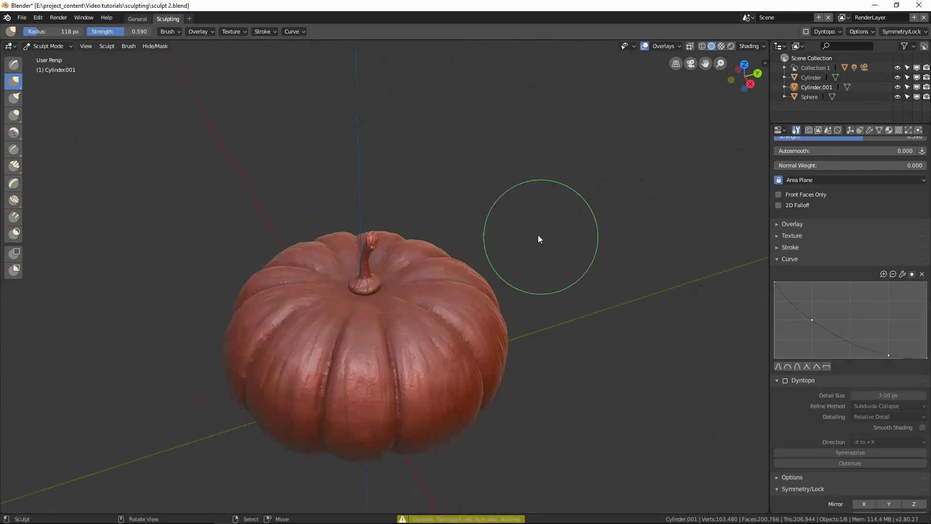
Step: Move the stem vertically along Z in Object Mode to seat it on the pumpkin
scroll(446, 302, "up", 4)
key("ctrl+Tab")
key("g")
key("z")
mouse_move(420, 202)
middle_mouse_down()
mouse_move(413, 226)
mouse_move(432, 182)
middle_mouse_up()
left_click(412, 213)
key("ctrl+Tab")
key("ctrl+Tab")
scroll(456, 199, "down", 4)
Step: Deselect everything and save over sculpt 2.blend
key("alt+a")
scroll(451, 228, "down", 4)
left_click(441, 246)
middle_click_drag(441, 246, 474, 320)
key("alt+a")
key("ctrl+s")
middle_click_drag(782, 311, 676, 350)
scroll(583, 399, "down", 3)
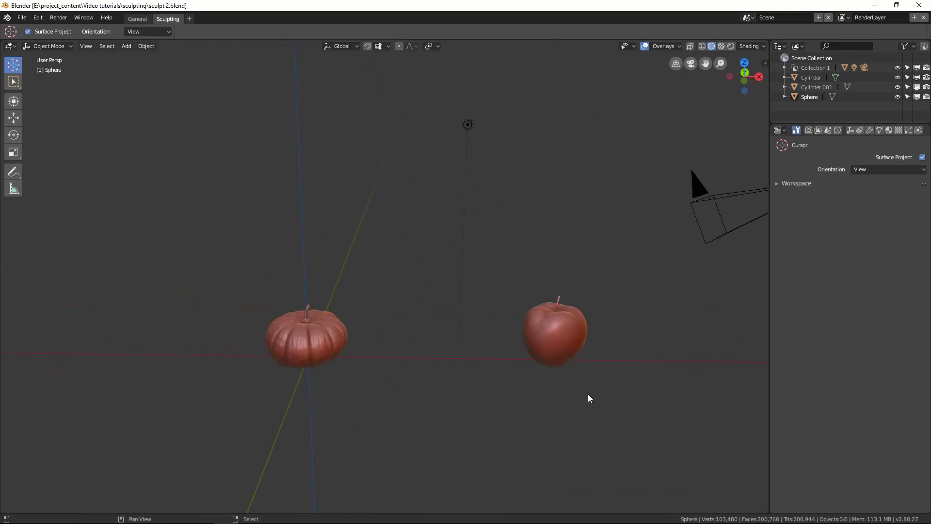
Step: Fine-tune the vertical placement along the Z axis and select the pumpkin body
left_click(468, 241)
middle_click_drag(469, 238, 545, 213)
key("g")
key("z")
left_click(458, 204)
key("g")
key("z")
left_click(465, 219)
left_click(624, 103)
right_click(441, 238)
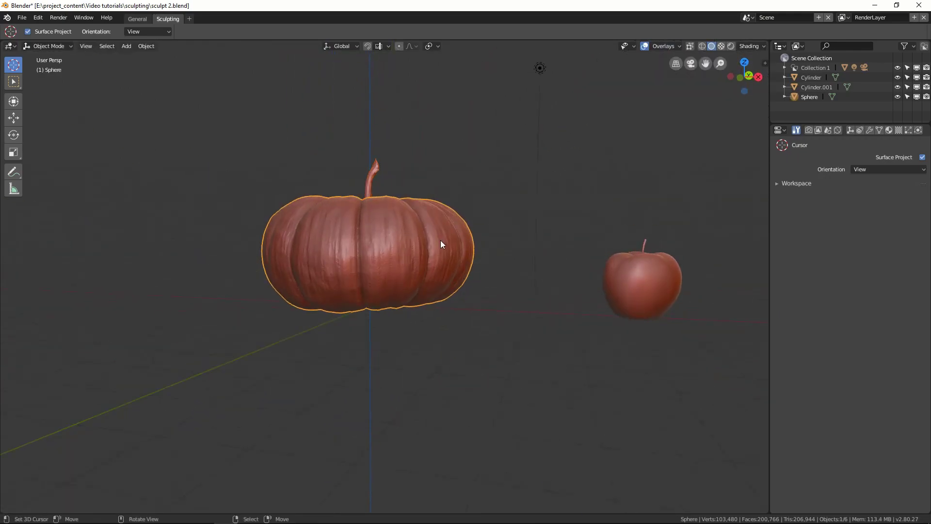
Step: Put the pumpkin body into Sculpt Mode with the Clay brush and inspect its ribs for untextured areas
key("ctrl+Tab")
key("g")
scroll(437, 340, "up", 1)
middle_click_drag(465, 388, 460, 371)
mouse_move(422, 314)
middle_mouse_down()
mouse_move(391, 305)
mouse_move(455, 314)
mouse_move(417, 320)
mouse_move(494, 268)
mouse_move(476, 289)
mouse_move(480, 351)
mouse_move(483, 291)
mouse_move(467, 302)
mouse_move(414, 299)
mouse_move(420, 313)
mouse_move(423, 298)
middle_mouse_up()
scroll(438, 310, "down", 3)
key("ctrl+Tab")
scroll(467, 301, "up", 2)
key("ctrl+Tab")
scroll(418, 316, "up", 2)
scroll(430, 319, "down", 3)
scroll(424, 298, "up", 2)
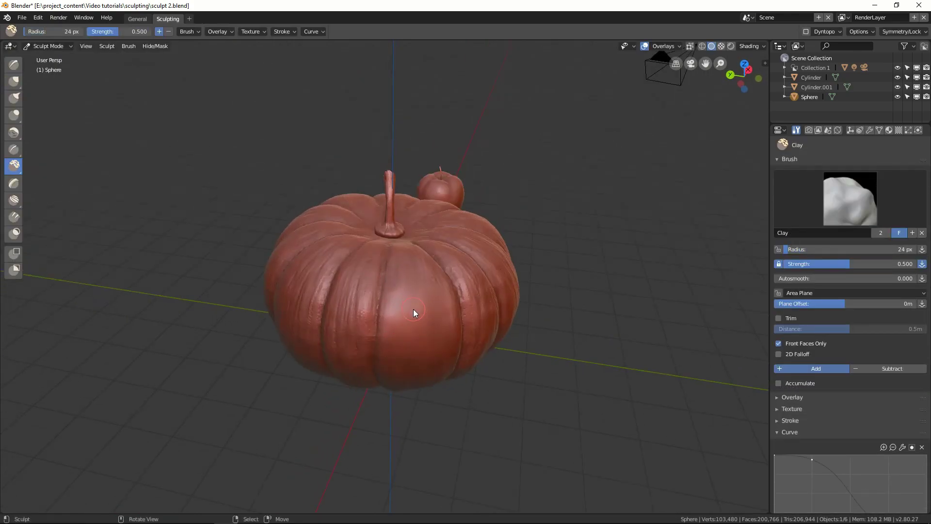
Step: Switch to the Clay Strips brush with a 53 px radius for the pumpkin's smooth rib
middle_click_drag(405, 360, 456, 332)
scroll(426, 303, "down", 2)
mouse_move(426, 303)
middle_mouse_down()
mouse_move(445, 324)
mouse_move(432, 284)
mouse_move(371, 261)
mouse_move(394, 265)
mouse_move(410, 218)
mouse_move(440, 260)
mouse_move(425, 277)
mouse_move(453, 282)
mouse_move(467, 251)
middle_mouse_up()
key("c")
scroll(394, 282, "up", 2)
key("shift+c")
scroll(453, 282, "up", 1)
key("bracketleft")
key("bracketleft")
key("bracketleft")
scroll(467, 251, "down", 4)
mouse_move(464, 318)
middle_mouse_down()
mouse_move(509, 313)
mouse_move(480, 318)
mouse_move(482, 295)
mouse_move(430, 316)
mouse_move(471, 281)
mouse_move(435, 258)
middle_mouse_up()
scroll(480, 318, "up", 4)
key("c")
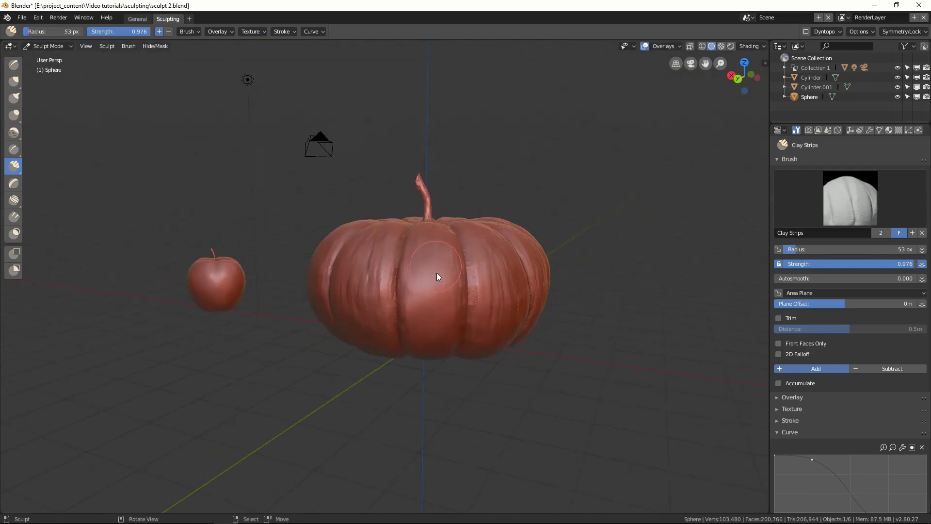
Step: Reduce the Clay Strips brush to 20 px and sculpt fine vertical ridges on the pumpkin's ribs
scroll(436, 275, "up", 2)
key("c")
mouse_move(462, 226)
middle_mouse_down()
mouse_move(470, 252)
mouse_move(403, 316)
mouse_move(421, 242)
middle_mouse_up()
mouse_move(486, 286)
middle_mouse_down()
mouse_move(449, 324)
mouse_move(460, 296)
middle_mouse_up()
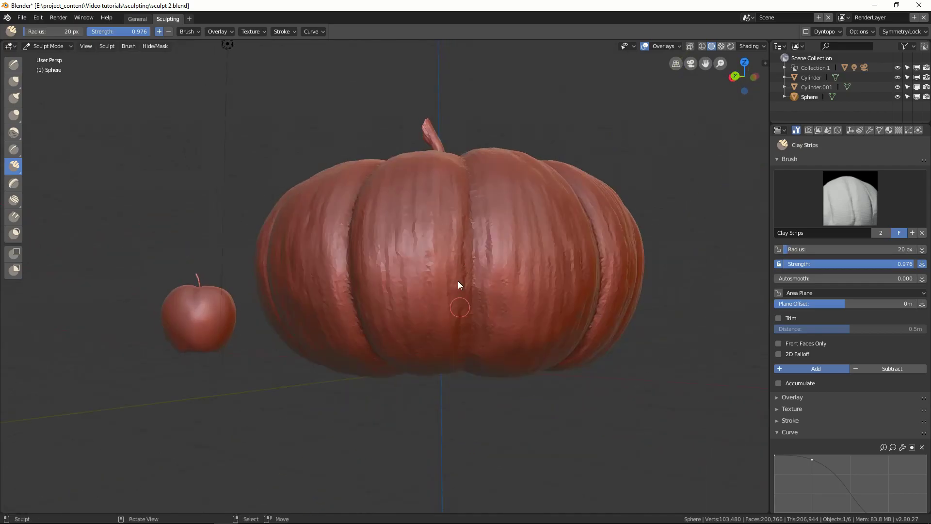
Step: Set the Clay Strips radius to 25 px and add vertical ridges to another smooth rib
scroll(459, 297, "down", 3)
key("f")
left_click(511, 333)
mouse_move(511, 333)
middle_mouse_down()
mouse_move(480, 363)
mouse_move(438, 264)
middle_mouse_up()
scroll(393, 270, "up", 3)
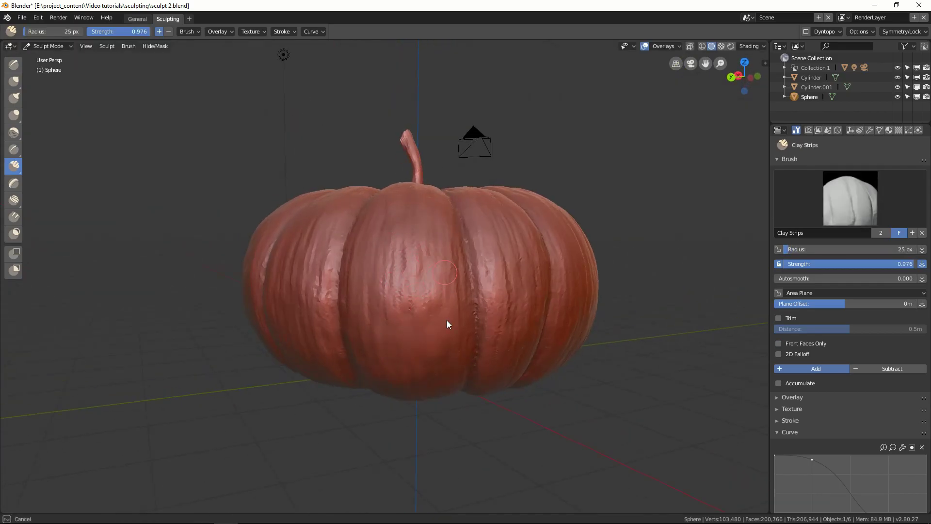
Step: Set the Clay Strips radius to 21 px and extend the fine ridges over the remaining smooth rib areas
middle_click_drag(445, 266, 472, 245)
key("f")
left_click(472, 245)
scroll(384, 298, "down", 3)
mouse_move(456, 291)
middle_mouse_down()
mouse_move(459, 330)
mouse_move(463, 310)
mouse_move(444, 290)
middle_mouse_up()
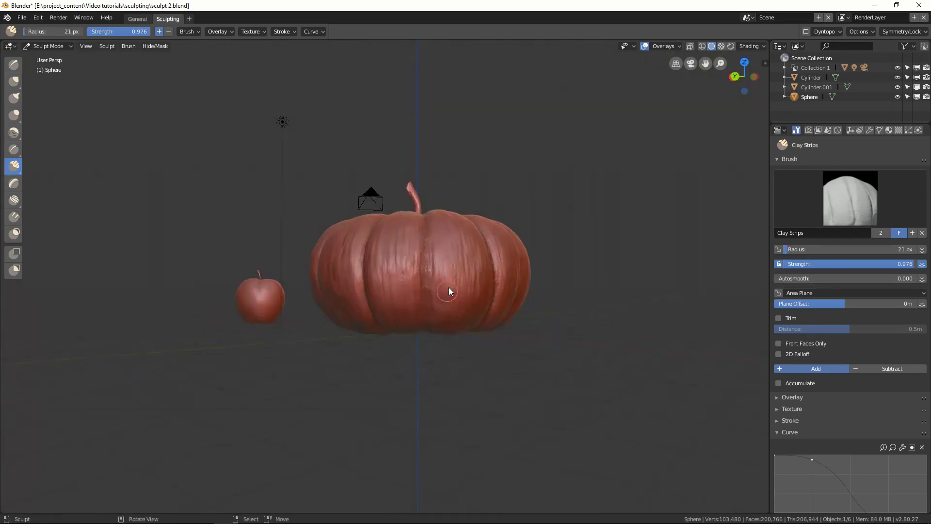
scroll(444, 289, "up", 2)
middle_click_drag(436, 374, 461, 300)
scroll(478, 315, "down", 2)
Step: Save the file and return the pumpkin body to Object Mode
key("ctrl+s")
key("ctrl+Tab")
left_click(256, 303)
middle_click_drag(415, 249, 557, 268)
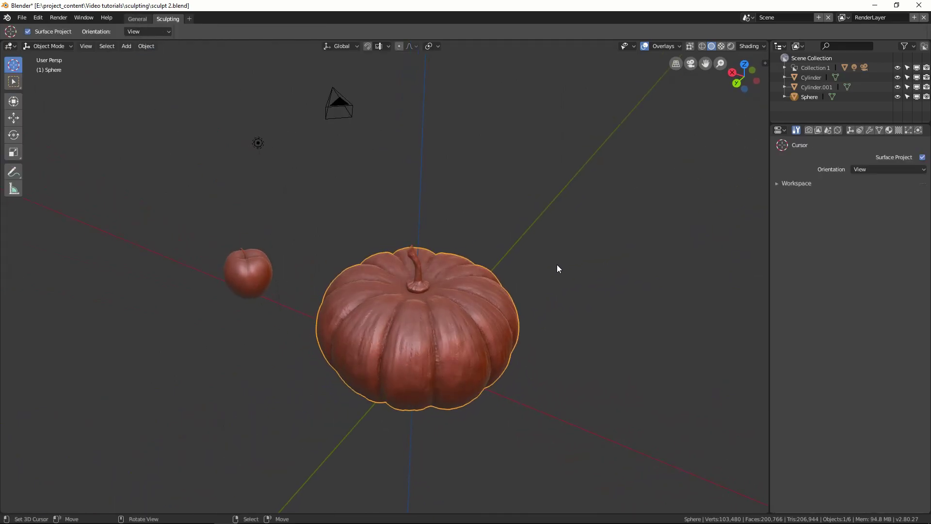
Step: Switch to the General workspace, deselect all objects, and save over sculpt 2.blend
left_click(137, 18)
middle_click_drag(602, 196, 558, 274)
middle_click_drag(559, 274, 596, 239)
key("alt+a")
key("ctrl+s")
left_click(596, 236)
left_click(533, 365)
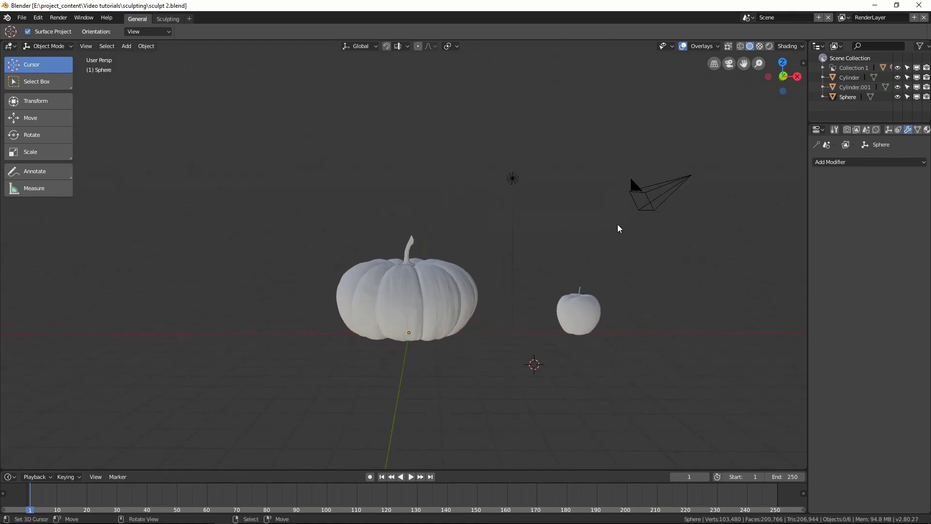
middle_click_drag(598, 252, 596, 311)
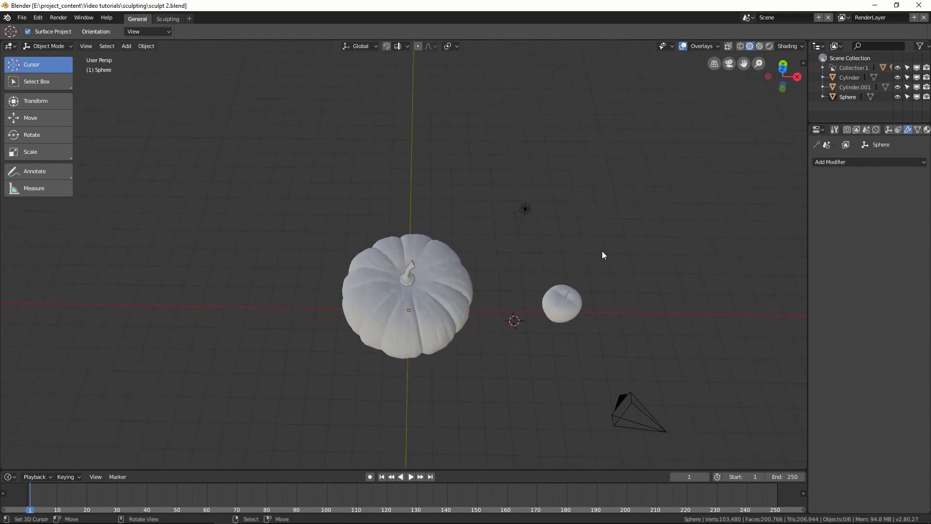
key("ctrl+s")
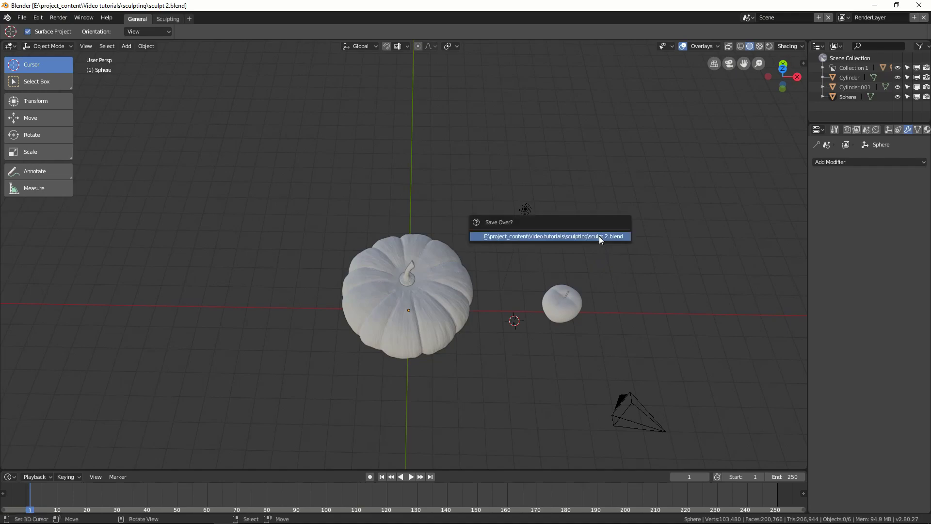
left_click(599, 237)
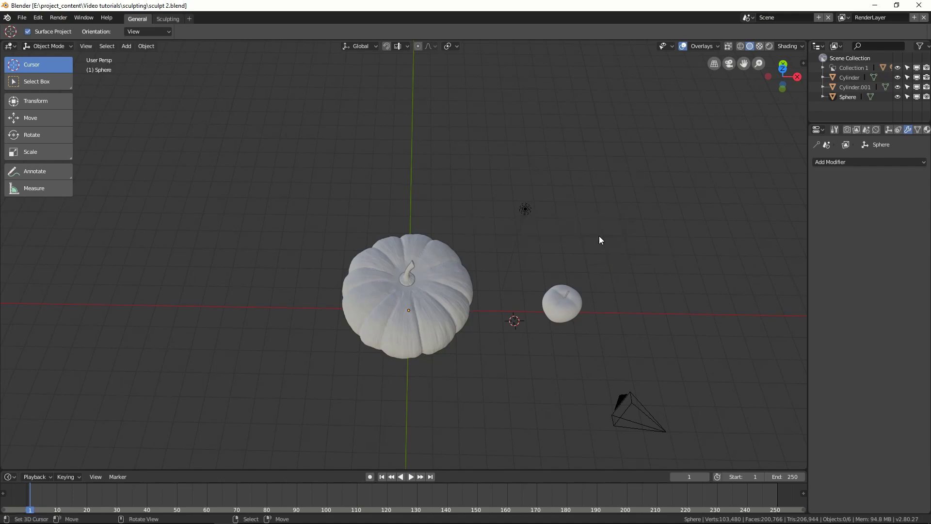